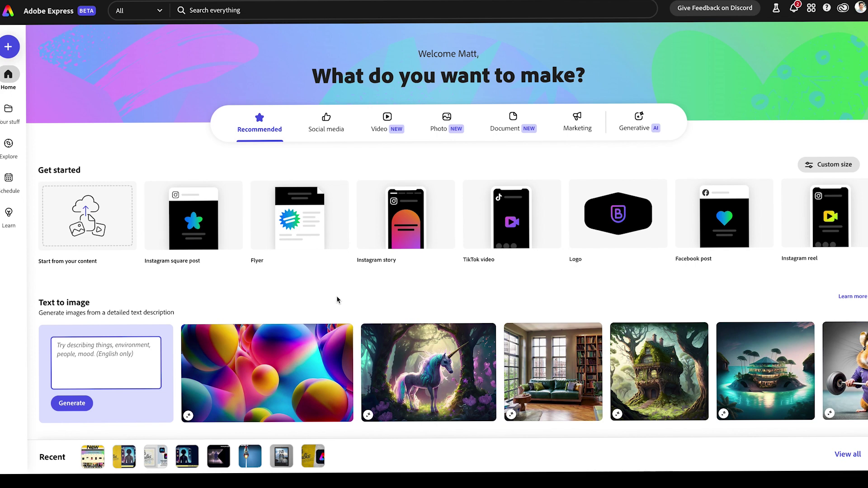
Browse the ready-made Instagram reel templates.
scroll(336, 300, "down", 1)
scroll(336, 299, "up", 1)
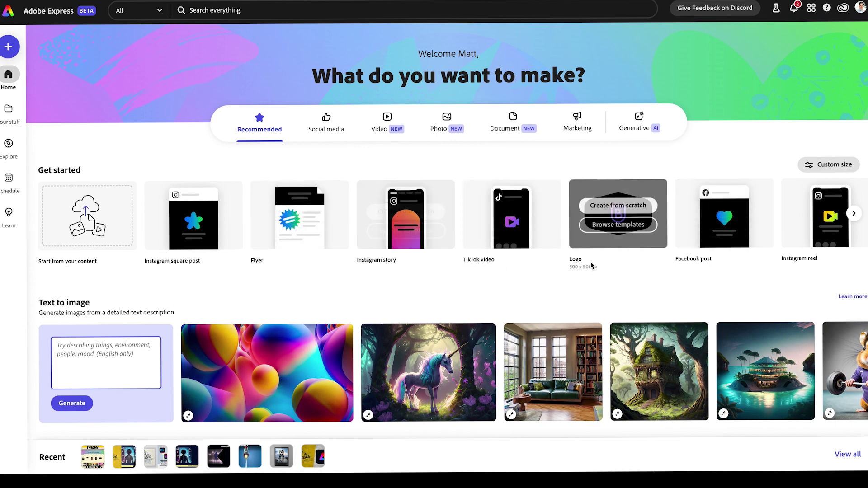
mouse_move(830, 223)
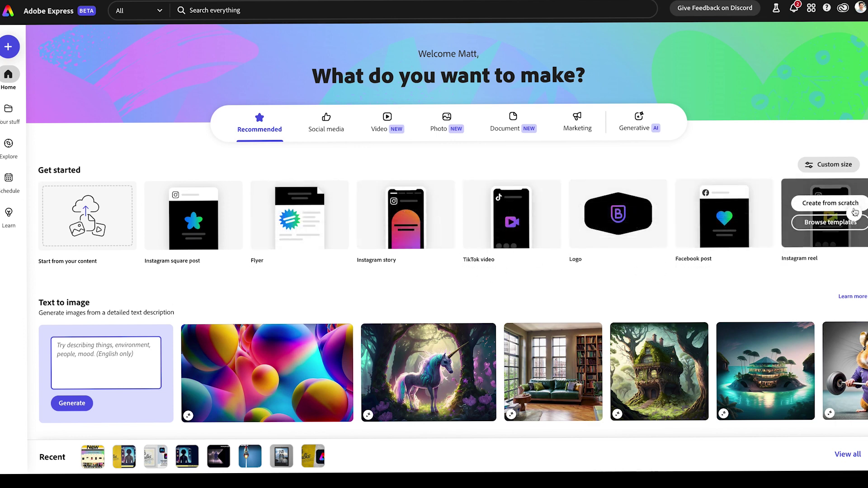
left_click(817, 224)
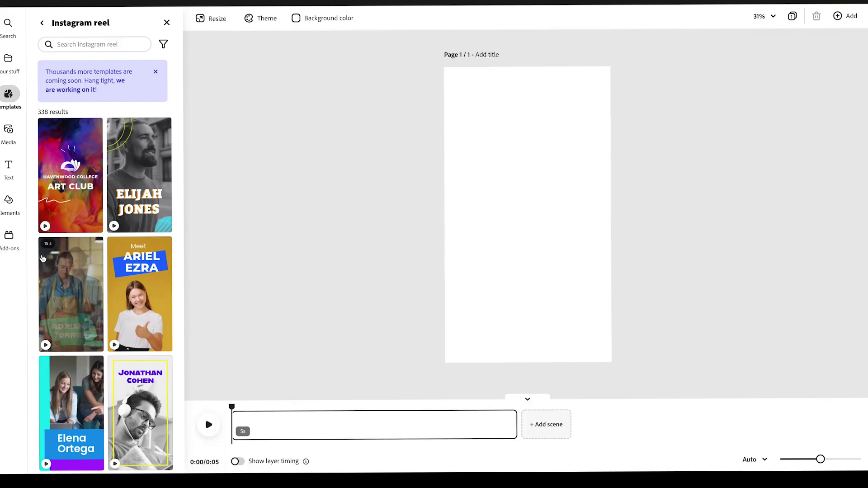
Scroll the template list and apply the Open House template to the reel.
scroll(136, 104, "down", 2)
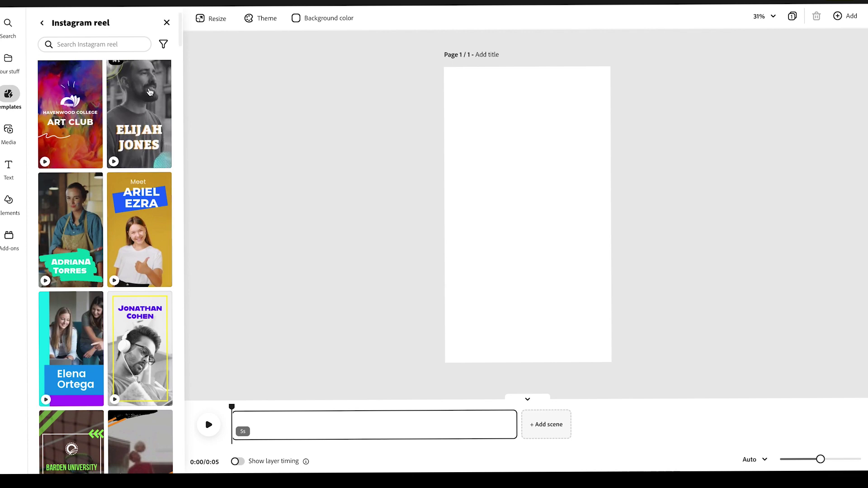
scroll(117, 113, "up", 1)
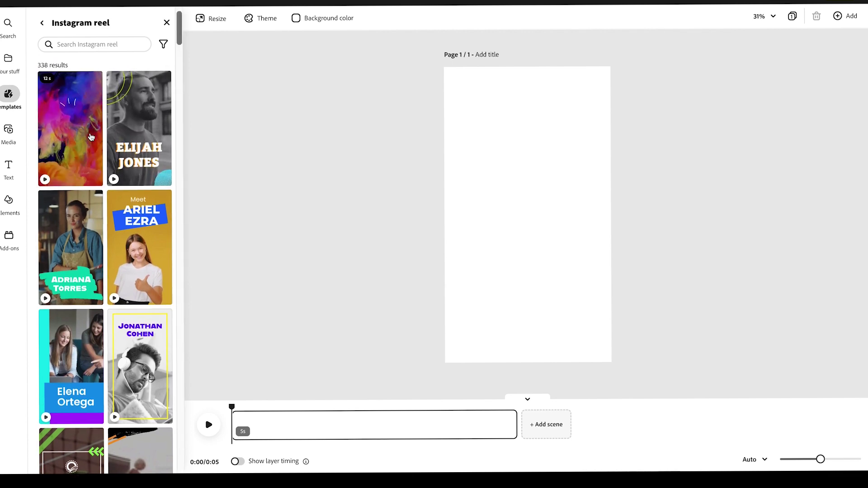
scroll(93, 280, "down", 4)
scroll(92, 280, "down", 12)
scroll(93, 280, "down", 14)
scroll(93, 280, "down", 13)
scroll(93, 280, "down", 11)
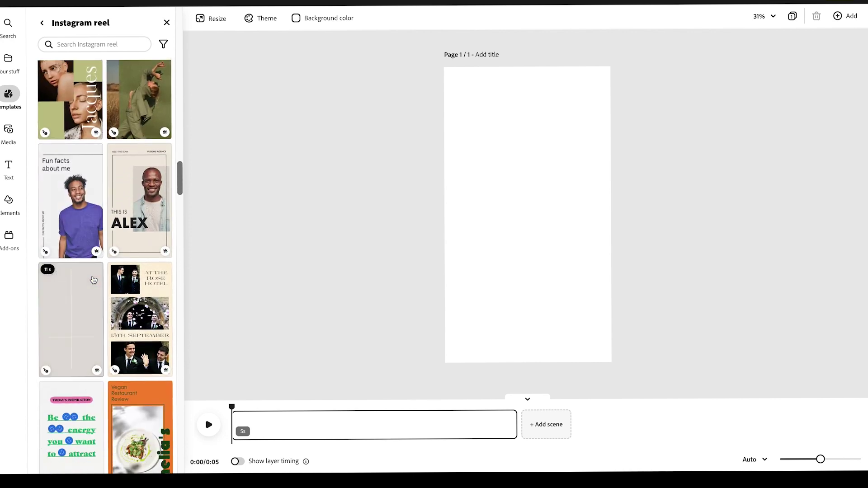
scroll(93, 279, "down", 4)
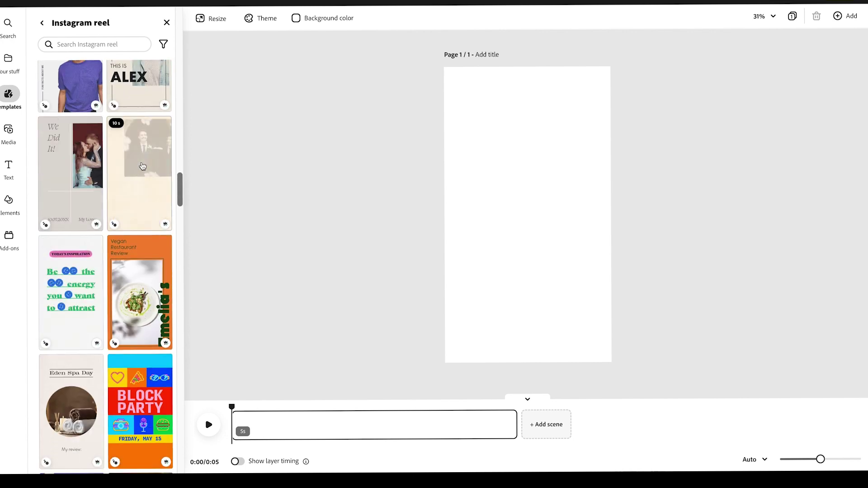
scroll(119, 197, "down", 11)
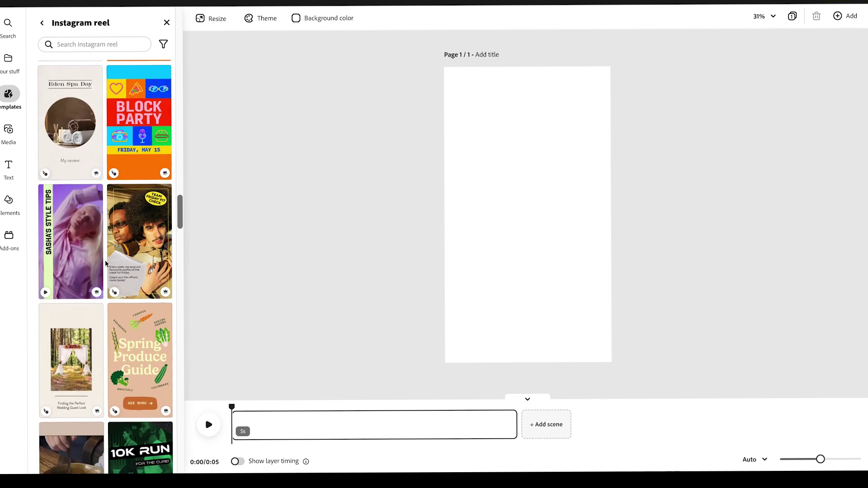
scroll(105, 264, "down", 11)
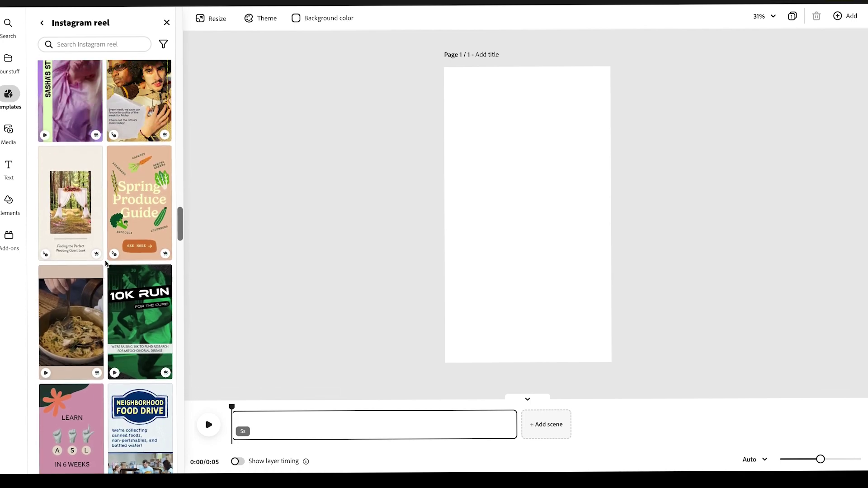
scroll(105, 263, "down", 13)
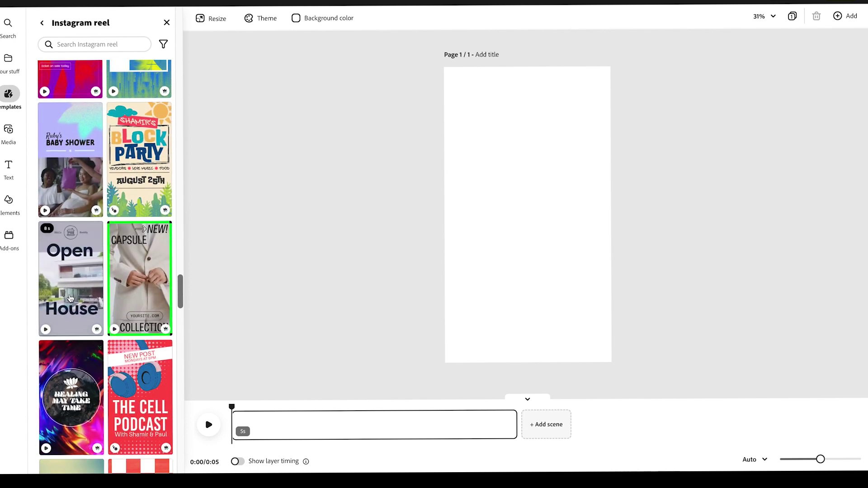
left_click(68, 288)
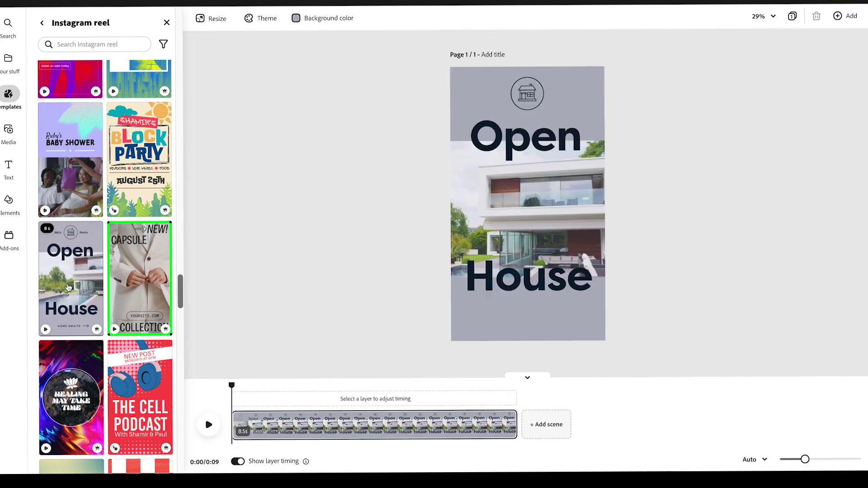
Close the template list and trim the scene back to about 8.6 seconds after trying it longer.
left_click(167, 23)
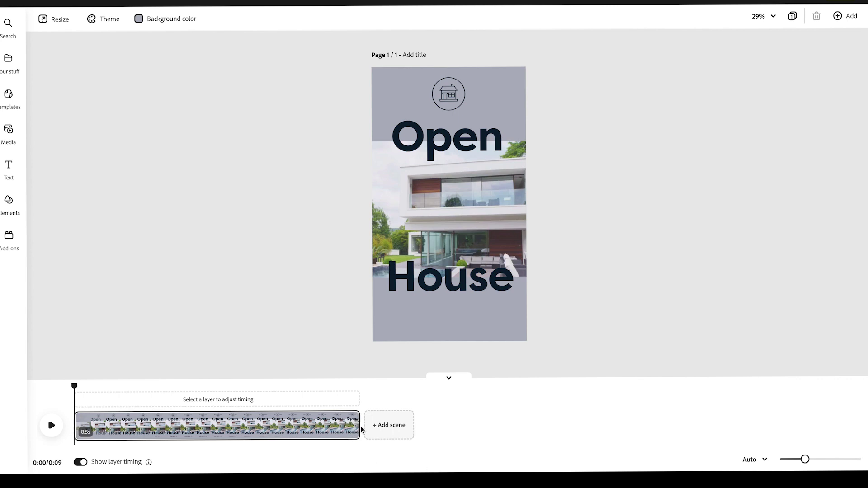
mouse_move(357, 426)
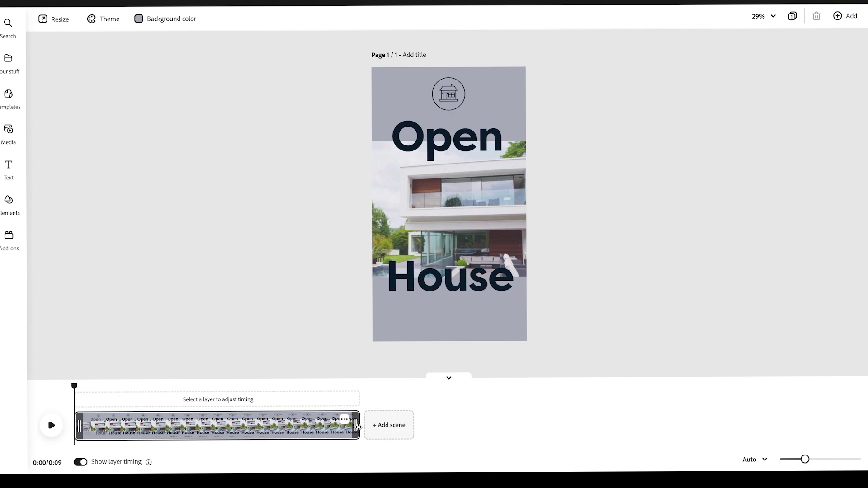
left_click_drag(357, 427, 488, 426)
left_click_drag(404, 439, 362, 438)
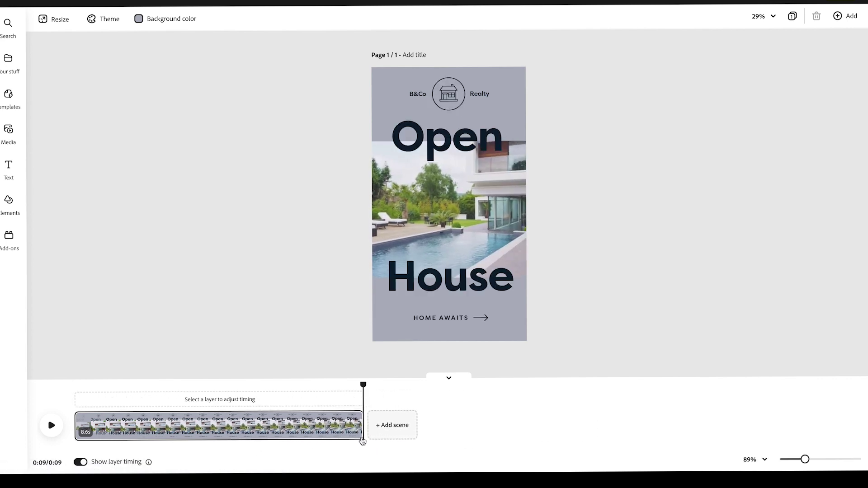
Widen the timeline zoom and toggle the per-layer timing row off and back on.
mouse_move(806, 465)
left_mouse_down()
mouse_move(838, 462)
mouse_move(822, 462)
left_mouse_up()
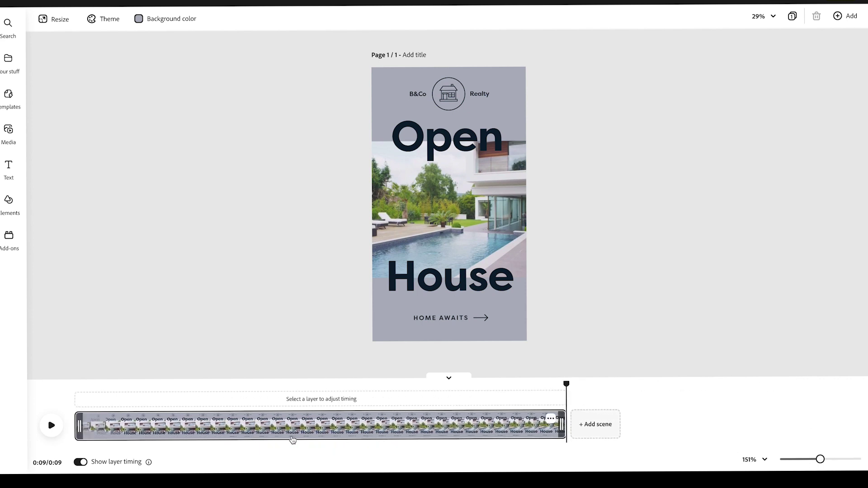
left_click(80, 463)
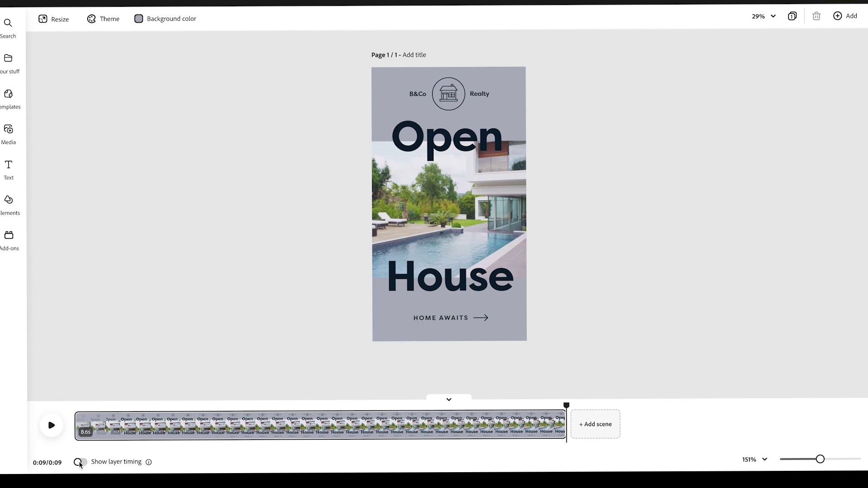
left_click(80, 462)
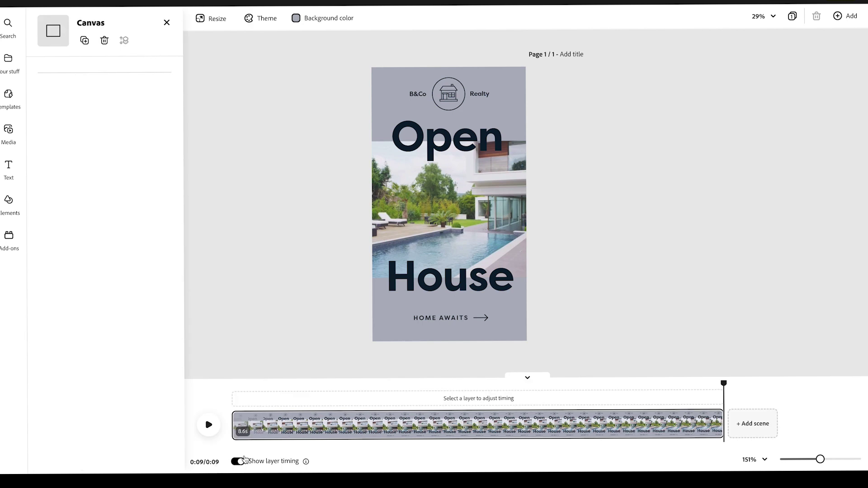
Delay the Open headline's timing bar to start at about 0:03.
left_click(240, 461)
left_click(239, 461)
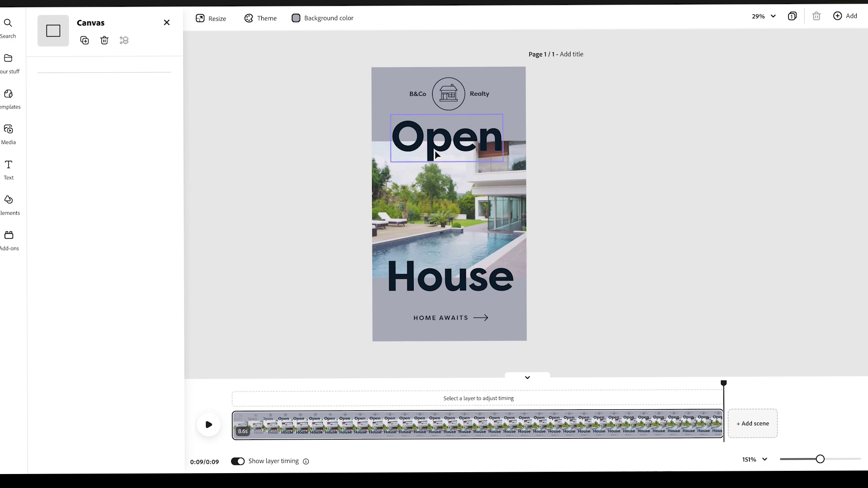
left_click(441, 136)
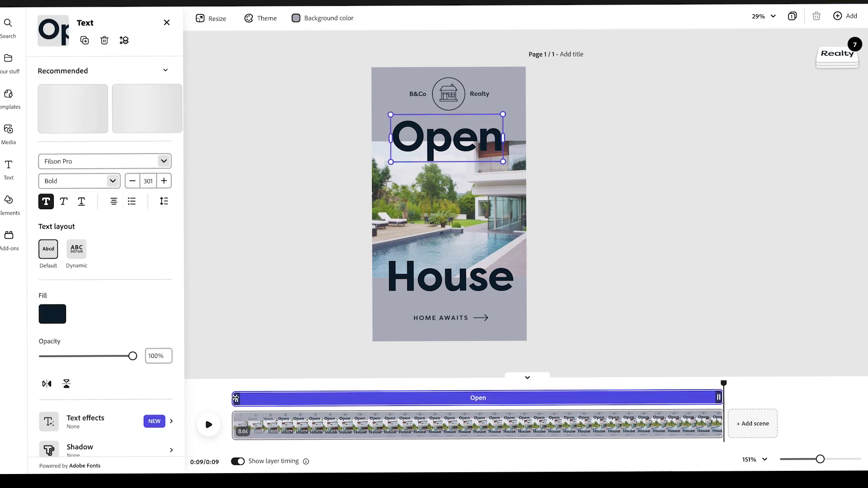
left_click_drag(236, 398, 451, 384)
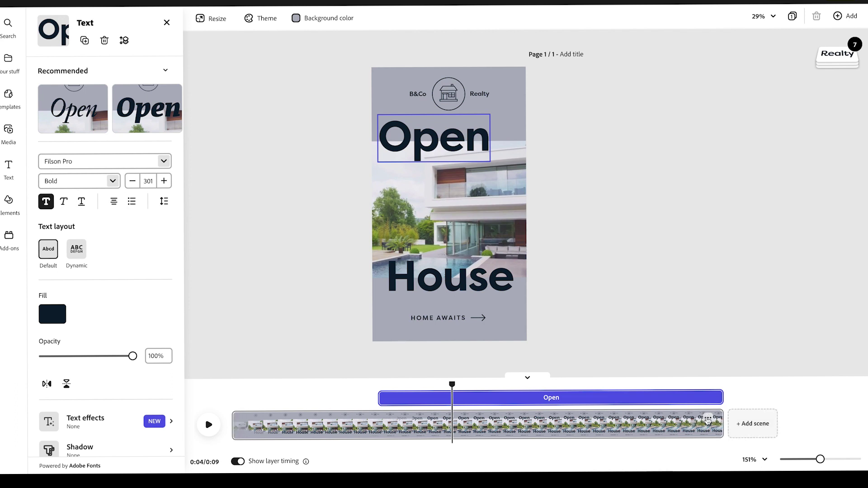
Open and dismiss the scene's options menu, then select the house logo.
left_click(708, 422)
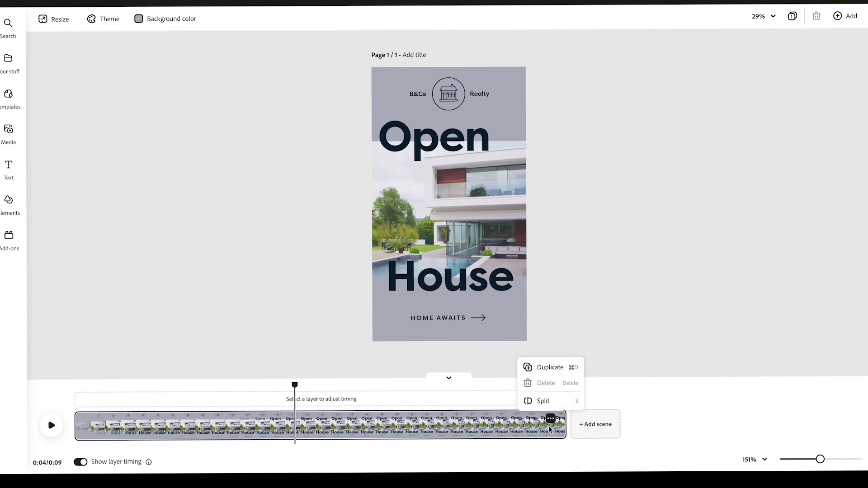
left_click(793, 17)
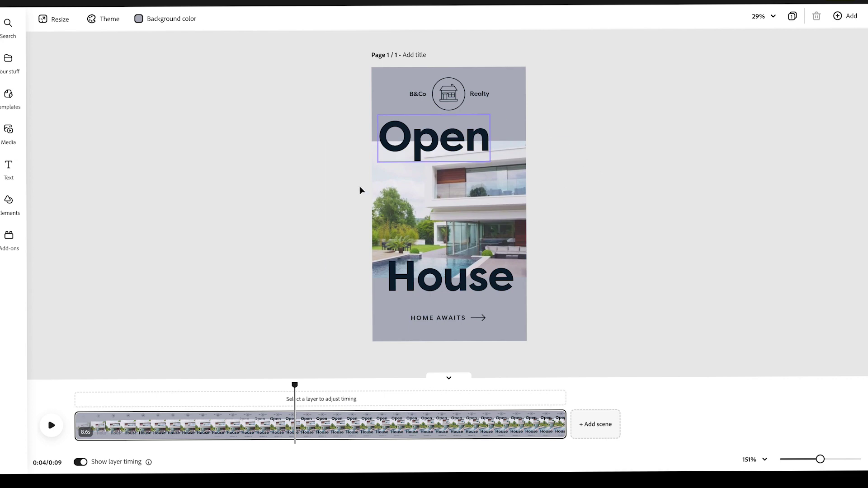
left_click(442, 93)
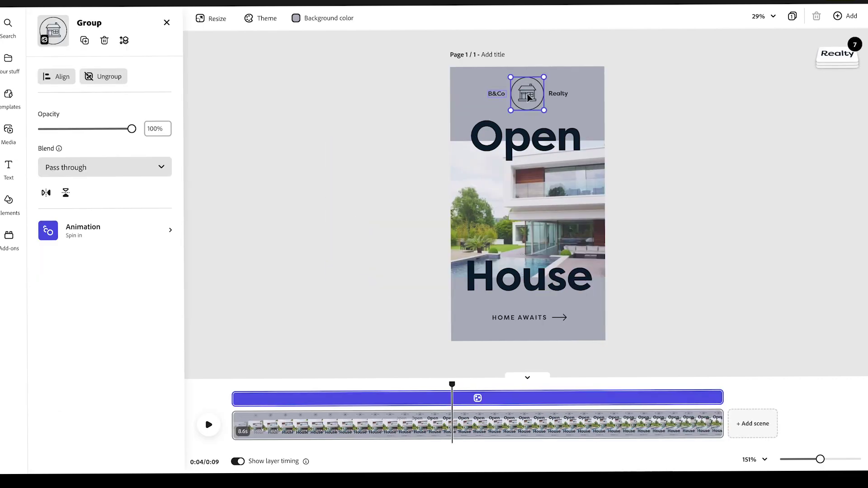
Delete the B&Co, house icon and Realty logo elements from the top.
left_click(532, 104)
left_click(438, 96)
left_click(501, 96)
left_click(532, 95, "shift")
left_click(559, 94, "shift")
key("Delete")
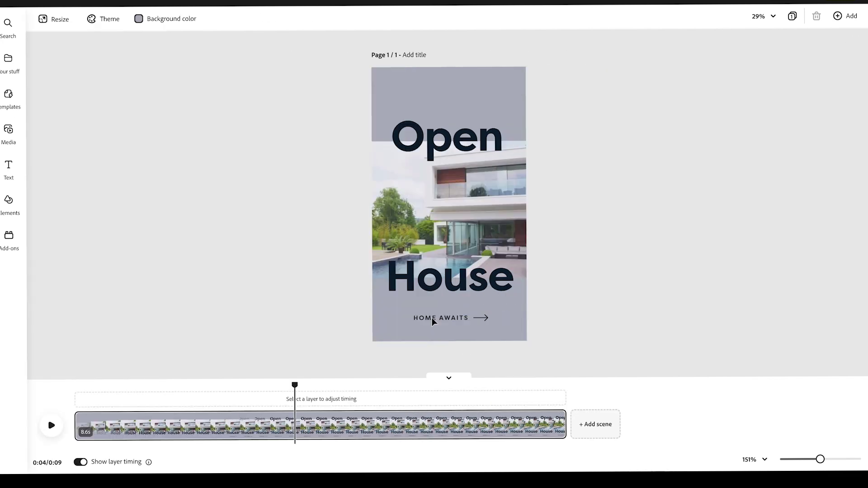
Edit the HOME AWAITS tagline so it reads just 'AWAITS'.
left_click(432, 321)
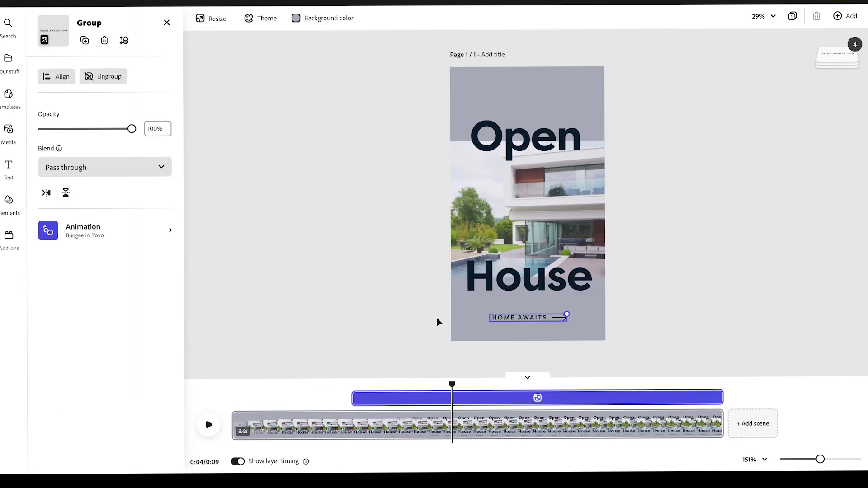
left_click(501, 319)
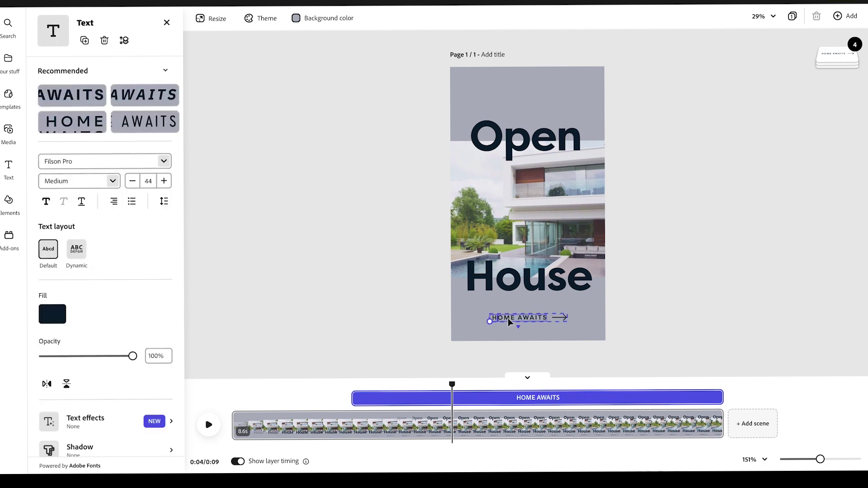
key("Delete")
key("BackSpace")
key("BackSpace")
key("BackSpace")
key("BackSpace")
left_click(371, 318)
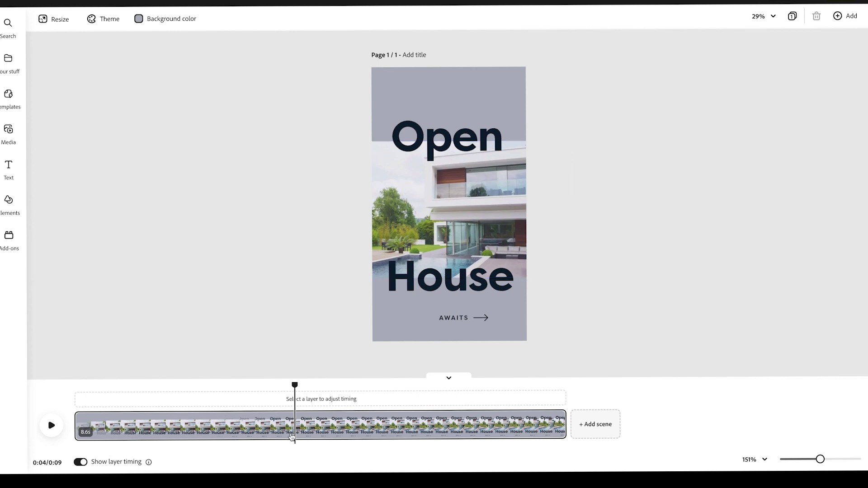
Preview the reel at about 0:05, select the house video and browse the replacement library.
left_click(293, 385)
left_click_drag(293, 385, 340, 384)
left_click(469, 199)
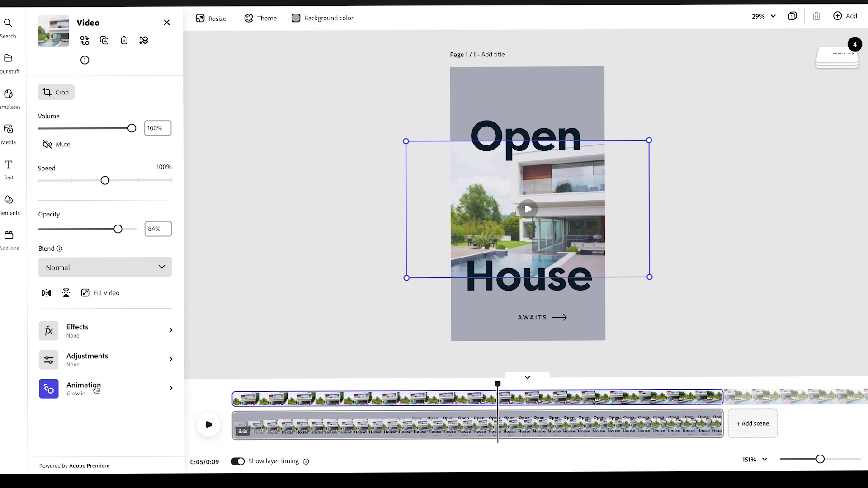
left_click(84, 41)
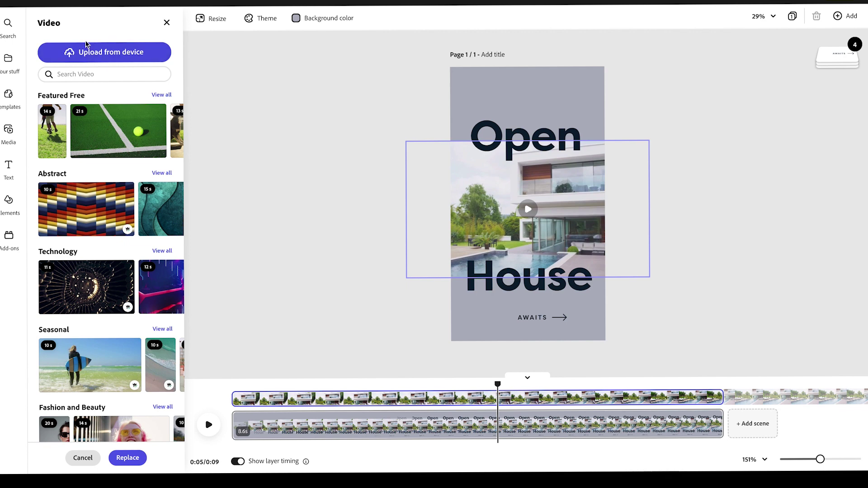
scroll(129, 189, "down", 1)
scroll(129, 189, "down", 4)
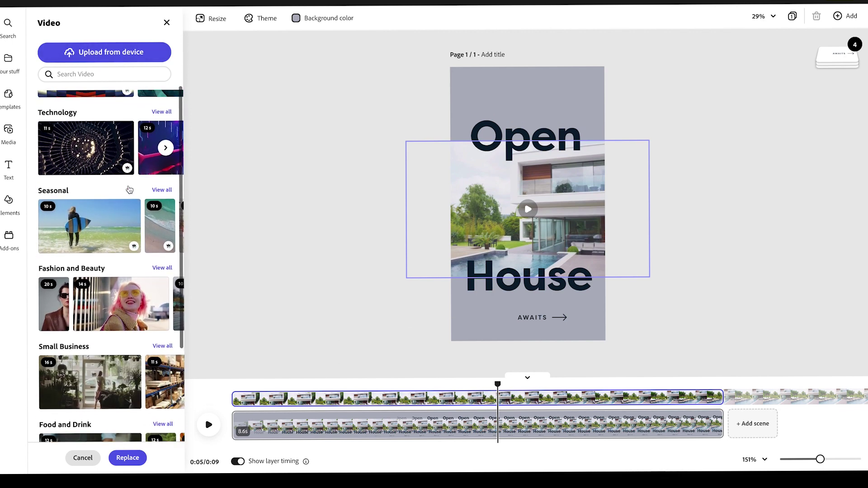
scroll(128, 189, "down", 2)
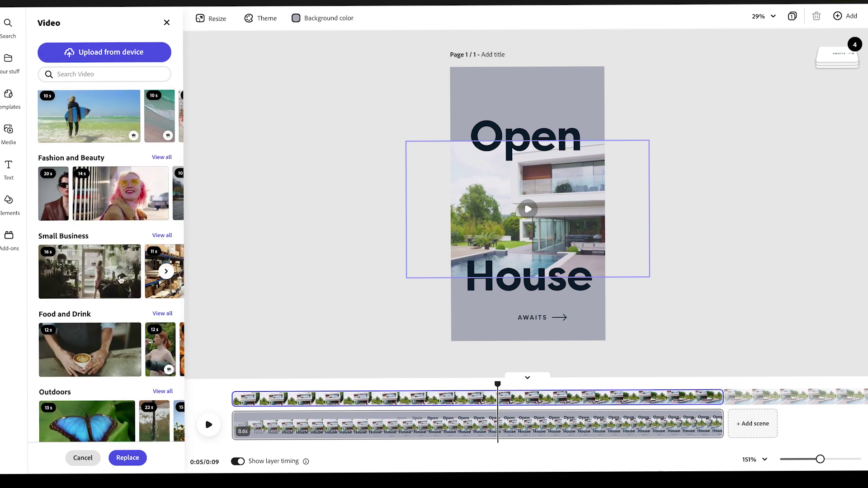
scroll(68, 303, "down", 3)
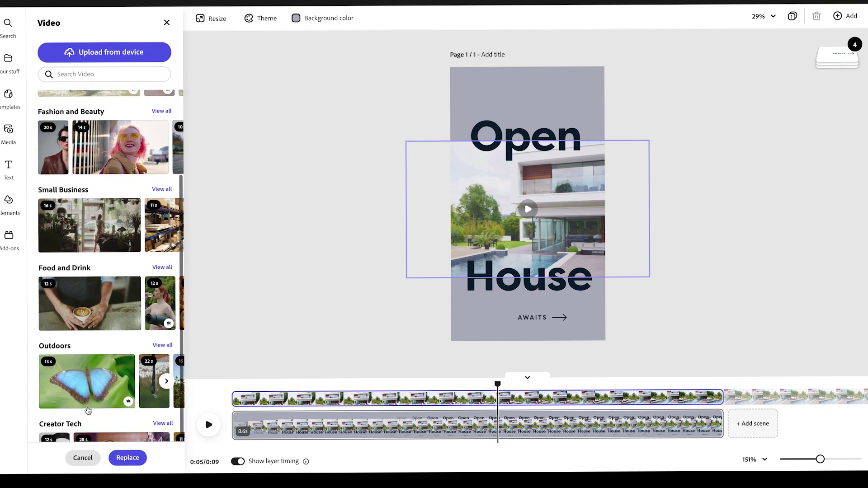
mouse_move(92, 252)
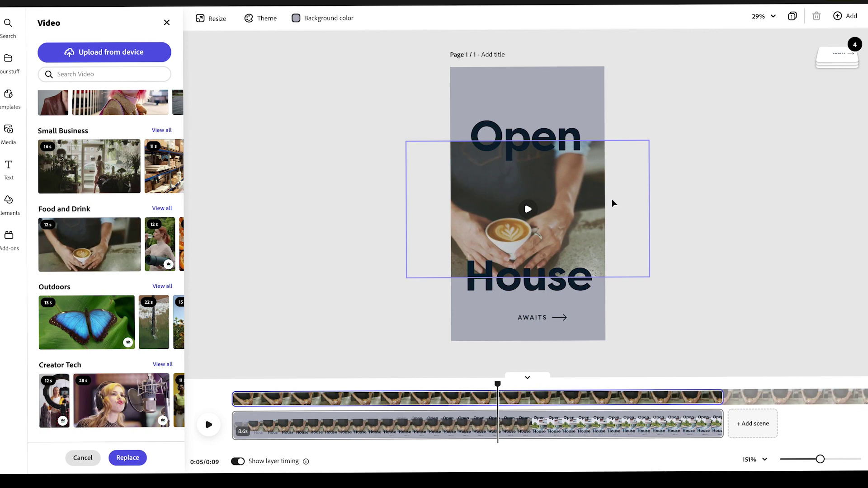
Replace the coffee video with the Screen Recording .mov uploaded from the Desktop.
left_click_drag(497, 384, 570, 400)
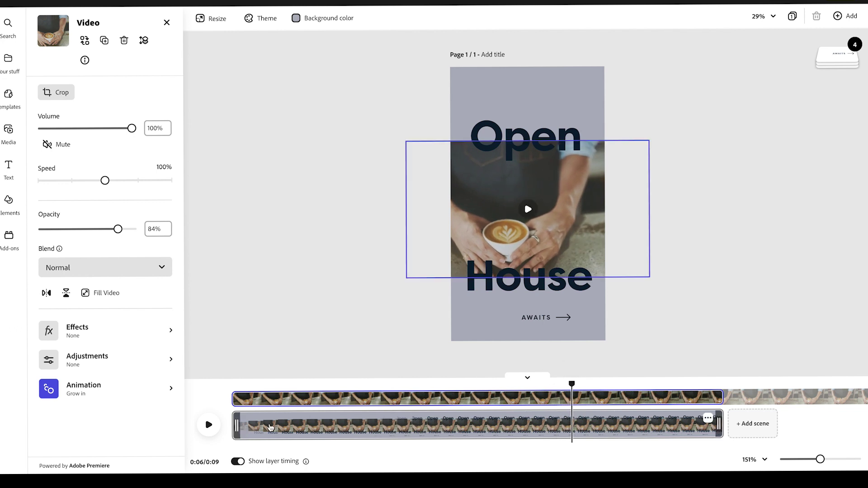
left_click(281, 401)
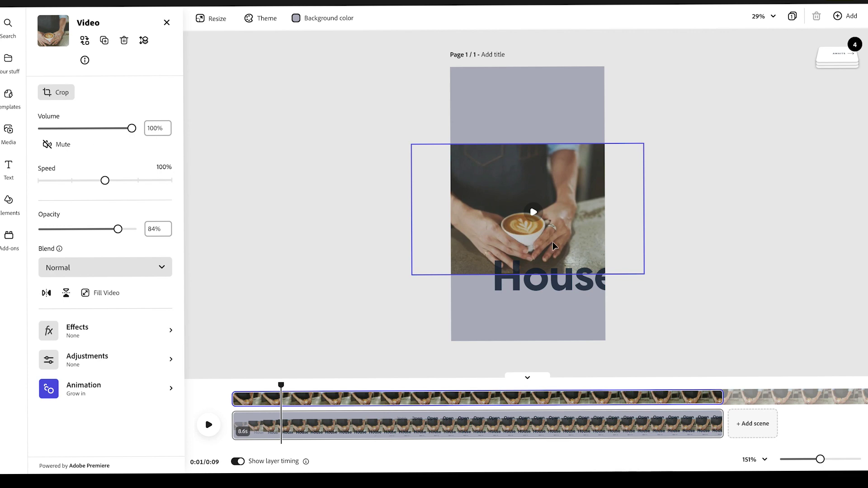
left_click(85, 40)
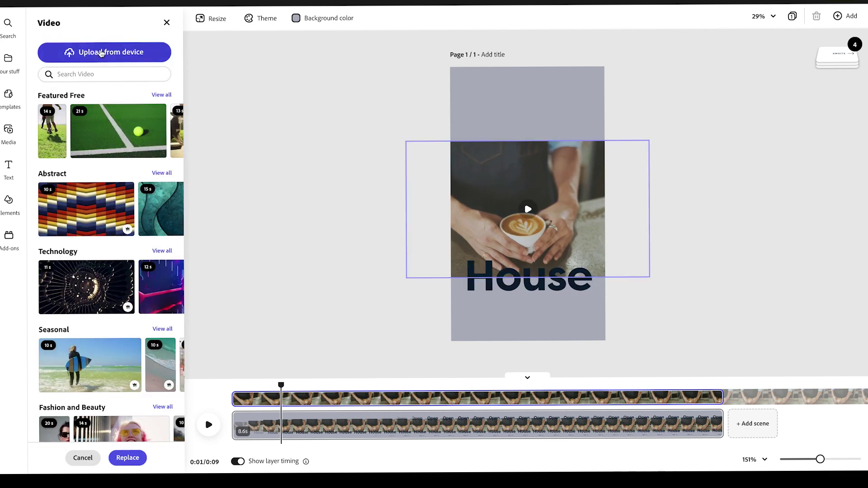
left_click(106, 53)
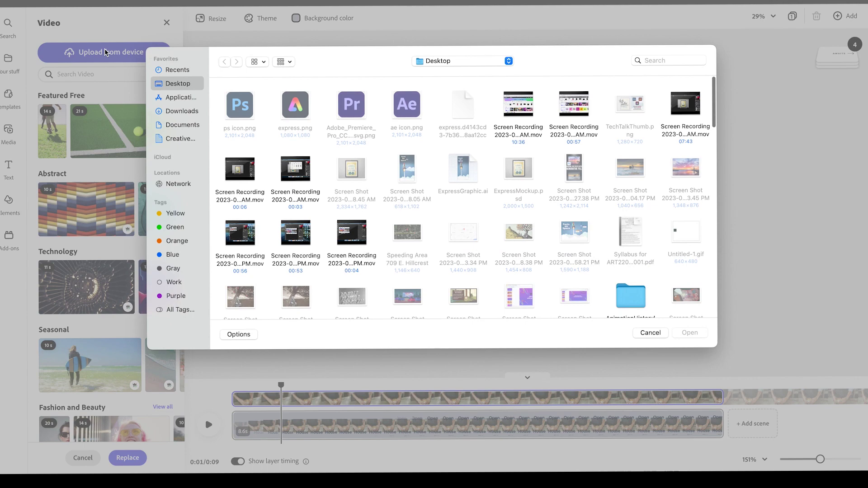
double_click(579, 118)
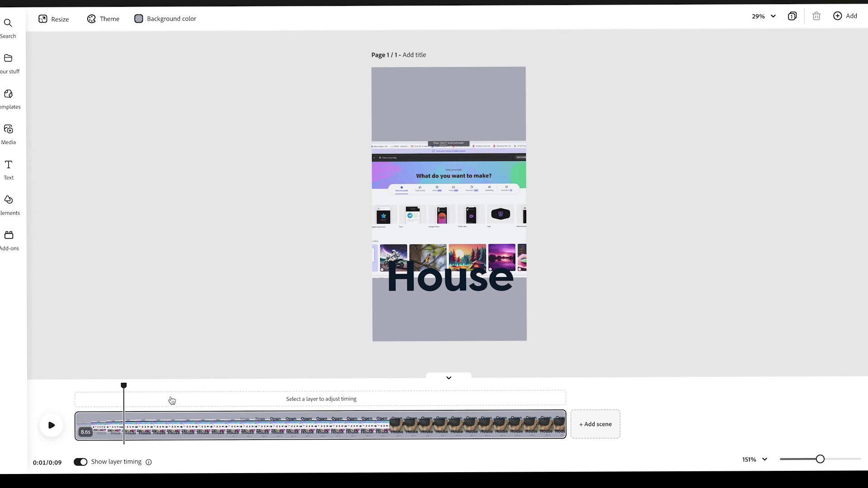
Trim the screen-recording layer's start later and move it to begin at 0:00.
left_click(460, 212)
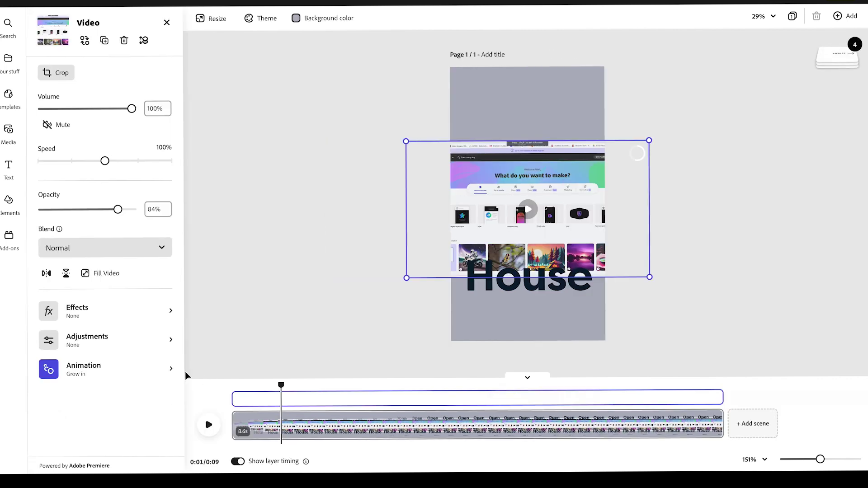
left_click_drag(236, 398, 316, 398)
left_click(367, 400)
left_click_drag(367, 400, 287, 401)
Shorten the video layer further and reposition it within the reel's first seconds.
left_click_drag(232, 386, 575, 408)
left_click(575, 408)
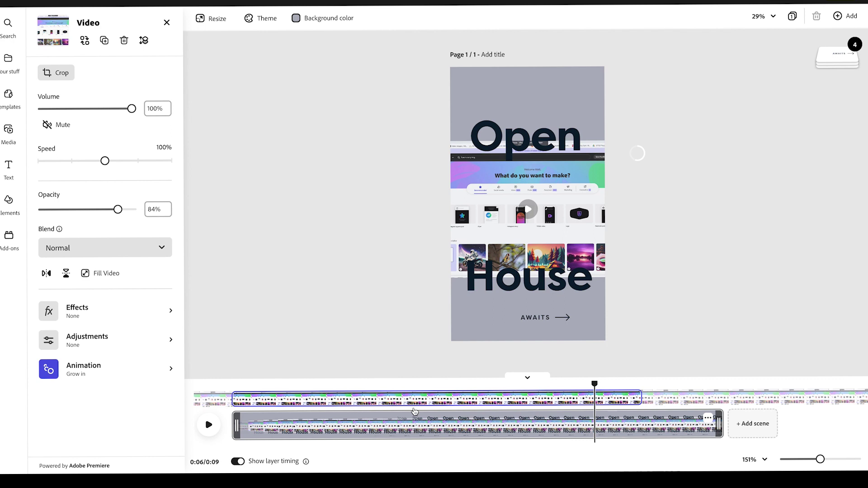
left_click(238, 399)
left_click_drag(239, 398, 684, 416)
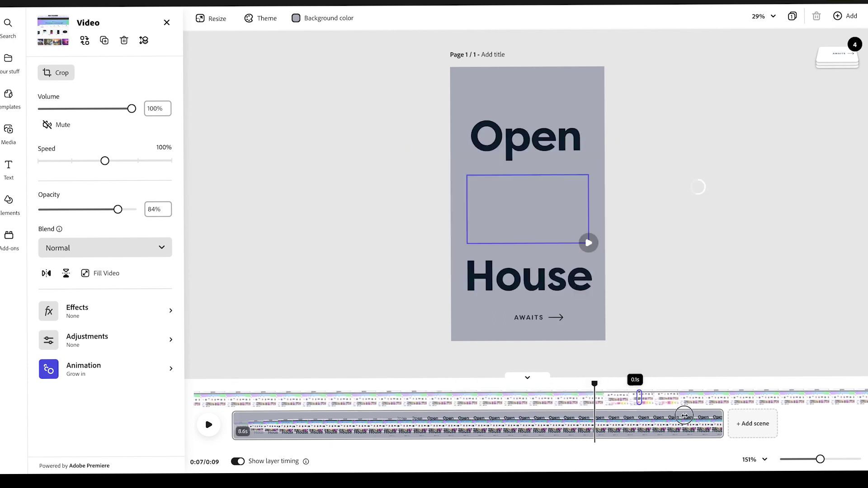
left_click_drag(639, 398, 398, 388)
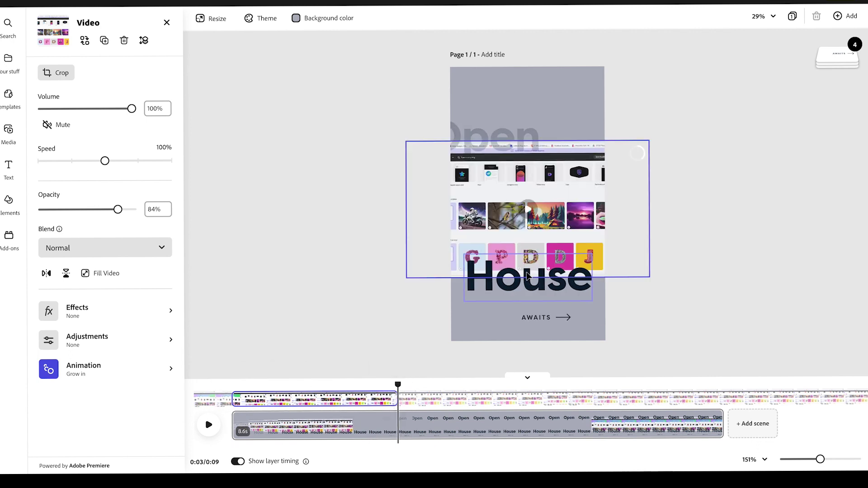
Extend the Open headline to start at 0:00 and retype it as 'New'.
left_click(509, 127)
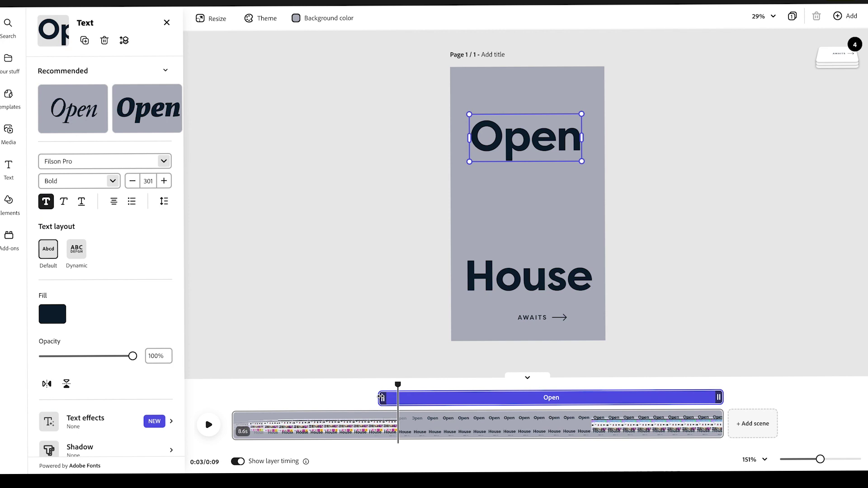
left_click_drag(383, 398, 233, 398)
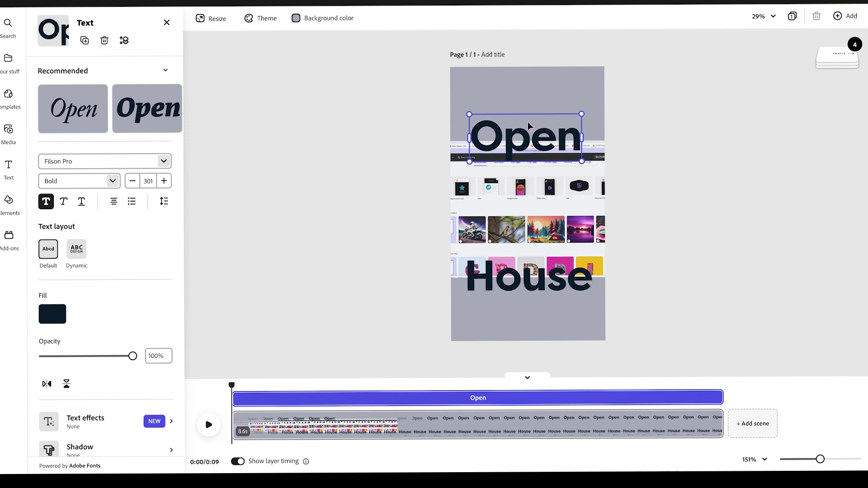
left_click(532, 138)
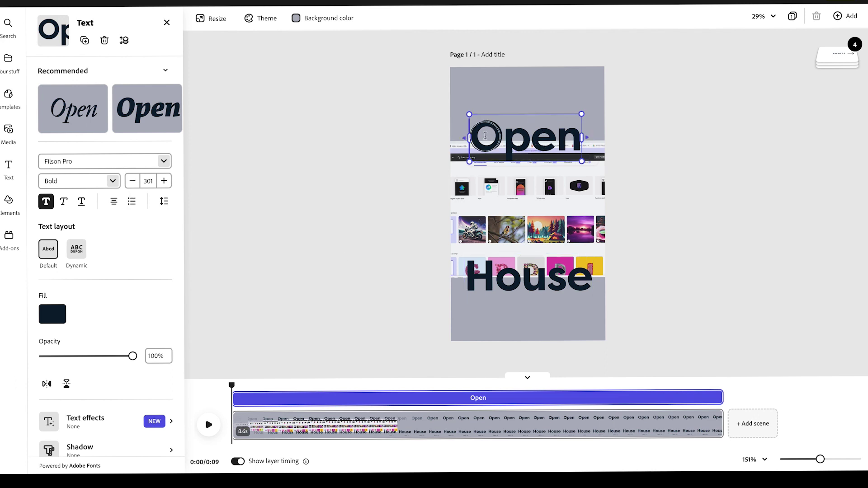
left_click_drag(485, 136, 590, 142)
type("New")
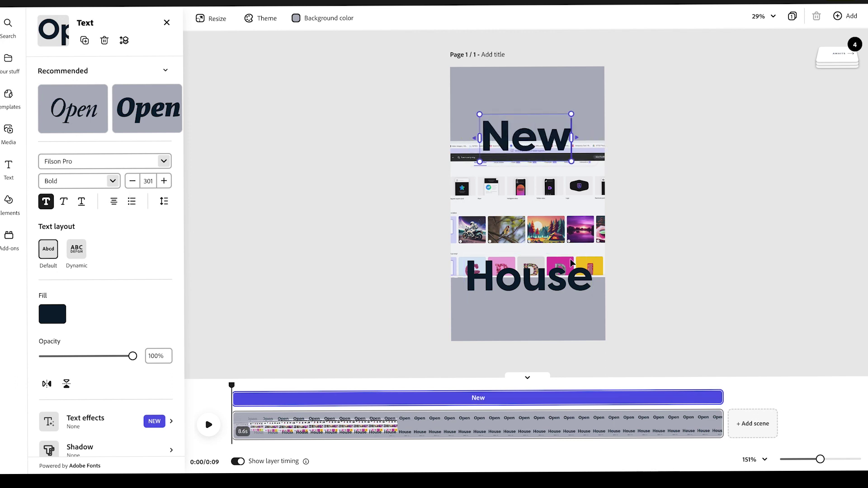
Replace the word House with 'Tutorials'.
left_click(545, 285)
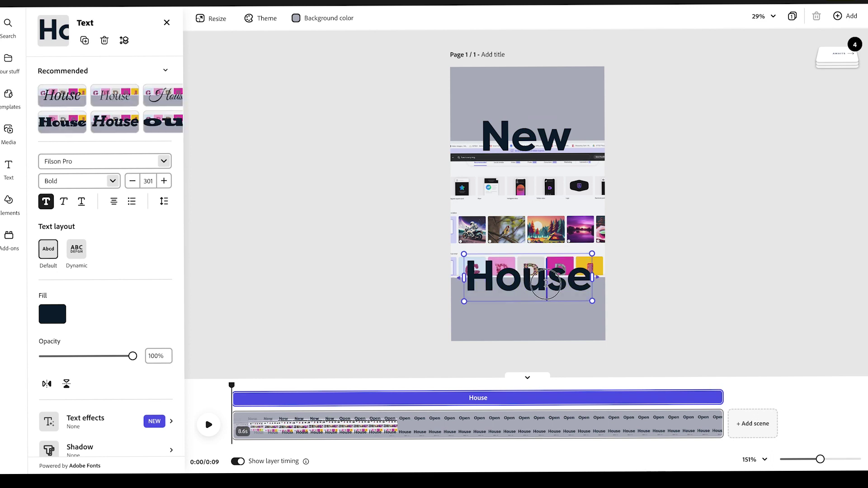
double_click(545, 284)
type("Tuti")
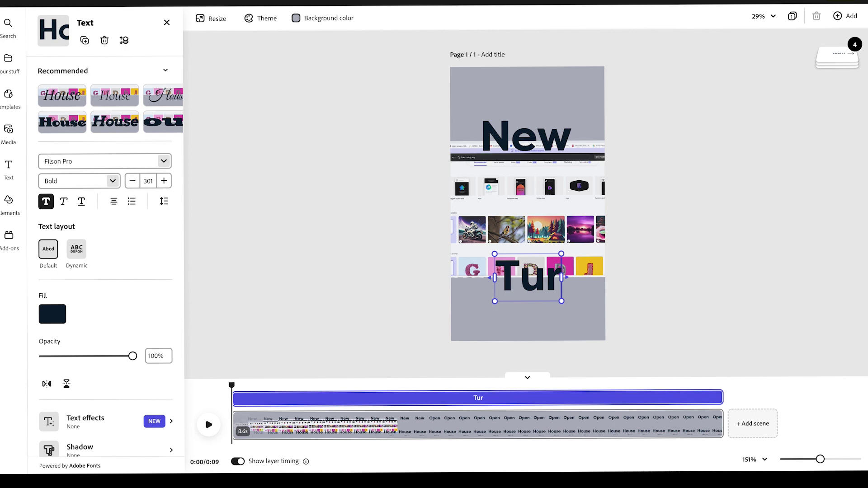
key("BackSpace")
type("orial")
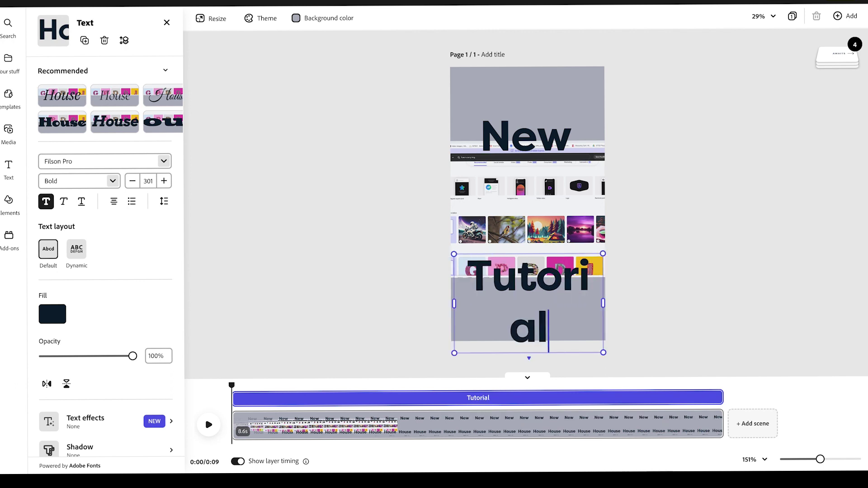
type("s")
Set the Tutorials text to font size 240 so it fits on one line.
key("ctrl+a")
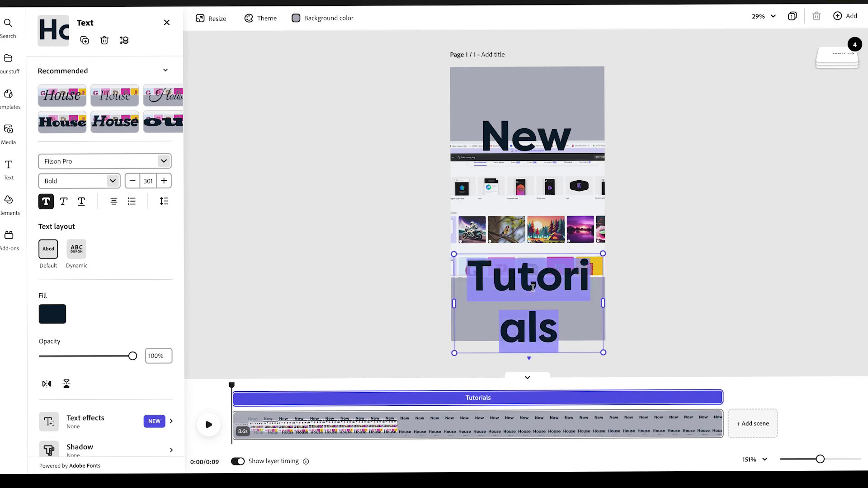
left_click(131, 186)
left_click(131, 186)
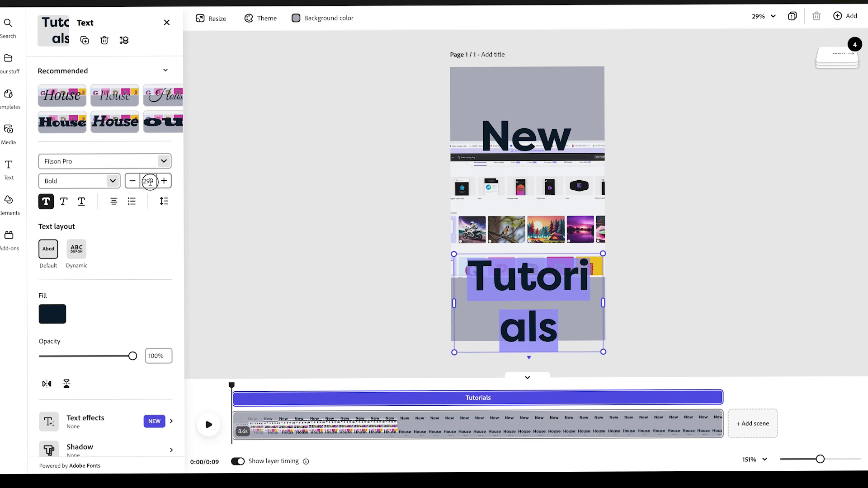
type("250")
key("Return")
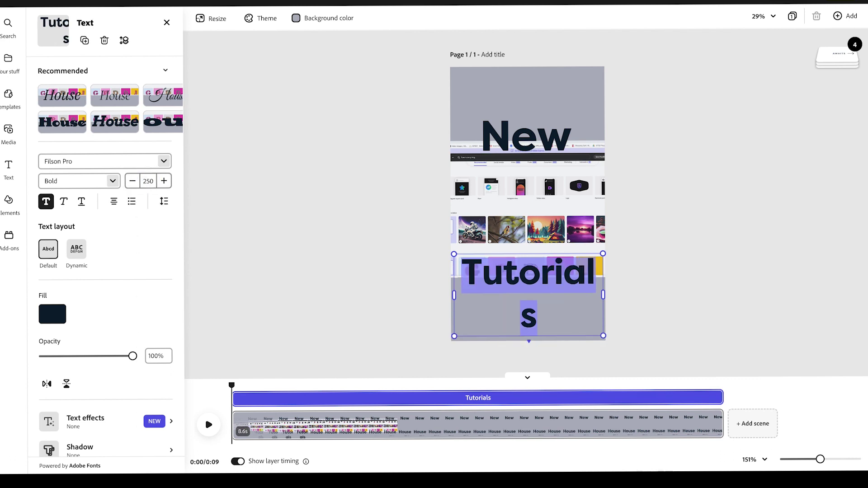
type("2")
key("BackSpace")
type("240")
key("Return")
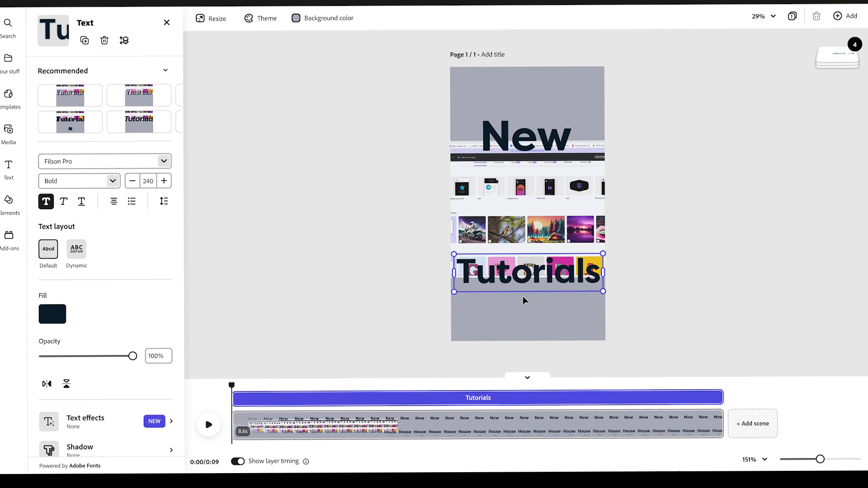
Set the page background to the Tech Talk Brand yellow (#ffca06).
left_click(517, 311)
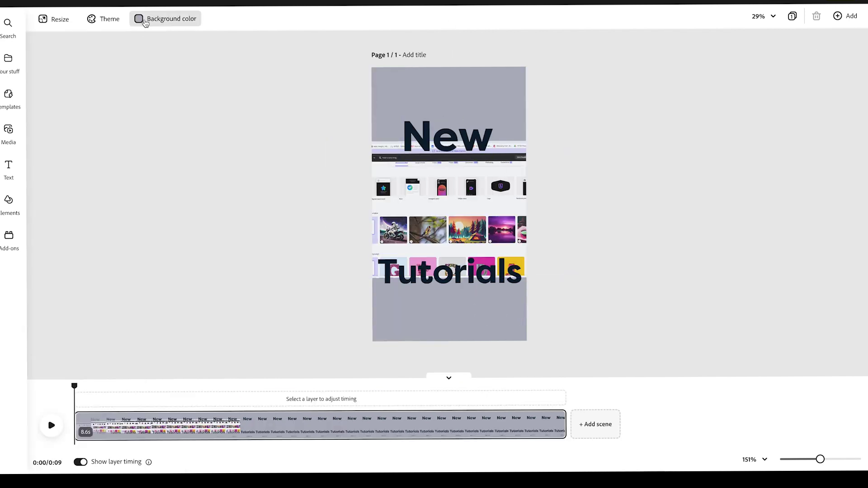
left_click(152, 21)
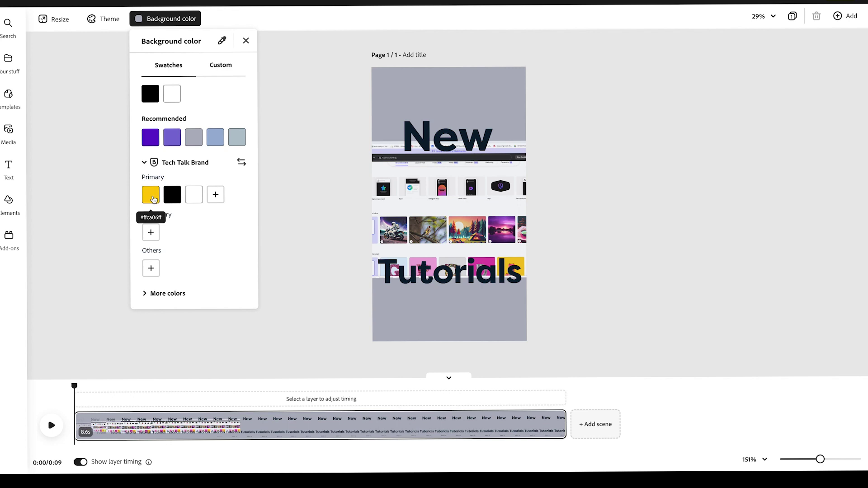
left_click(151, 195)
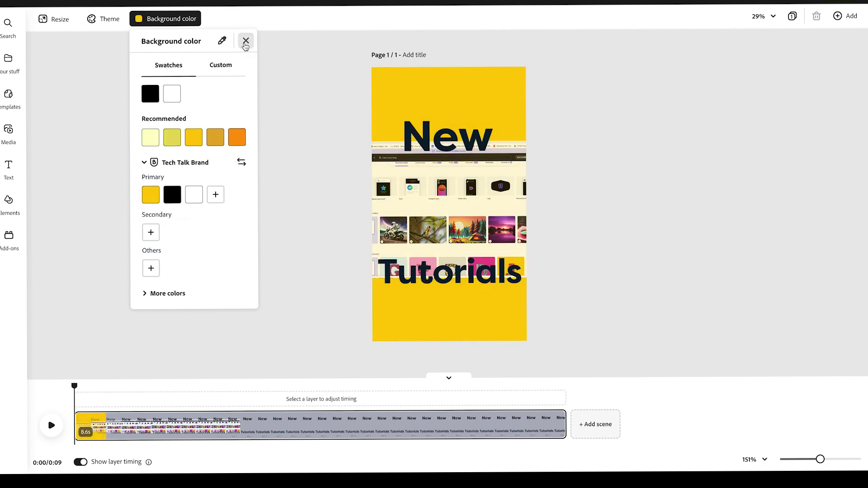
left_click(245, 42)
Apply Lato Black Italic from the Tech Talk Brand library to the New and Tutorials headings.
left_click(447, 136)
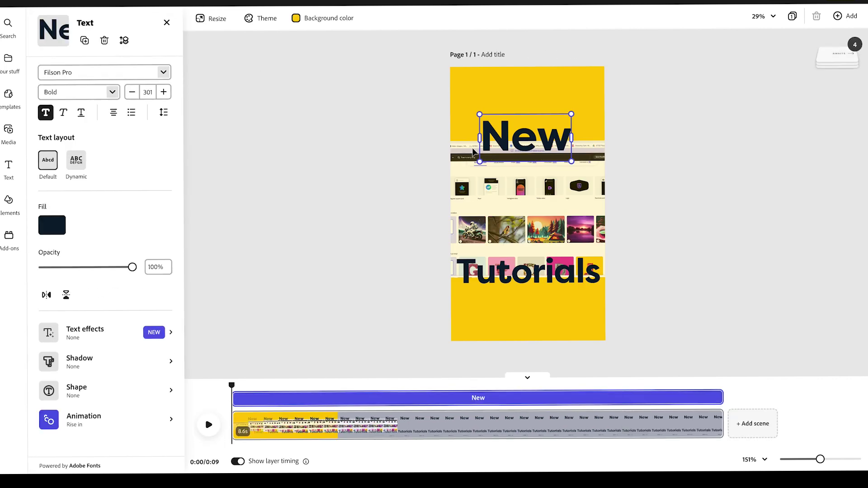
left_click(529, 284, "shift")
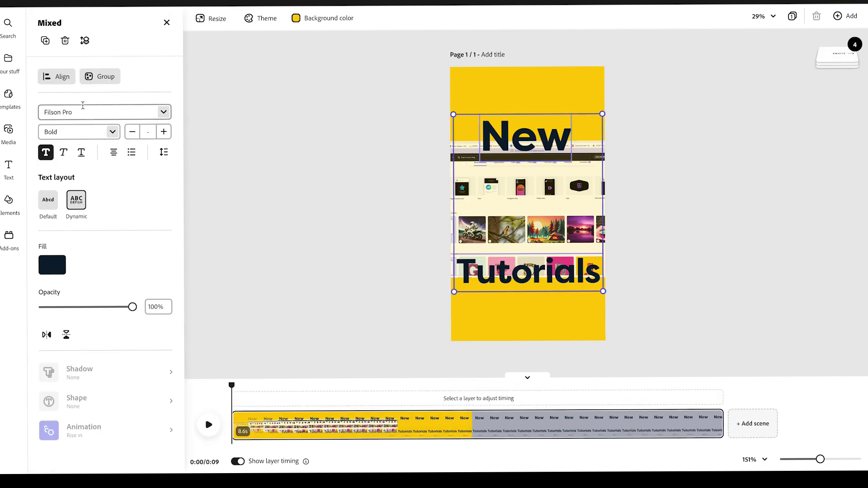
left_click(164, 112)
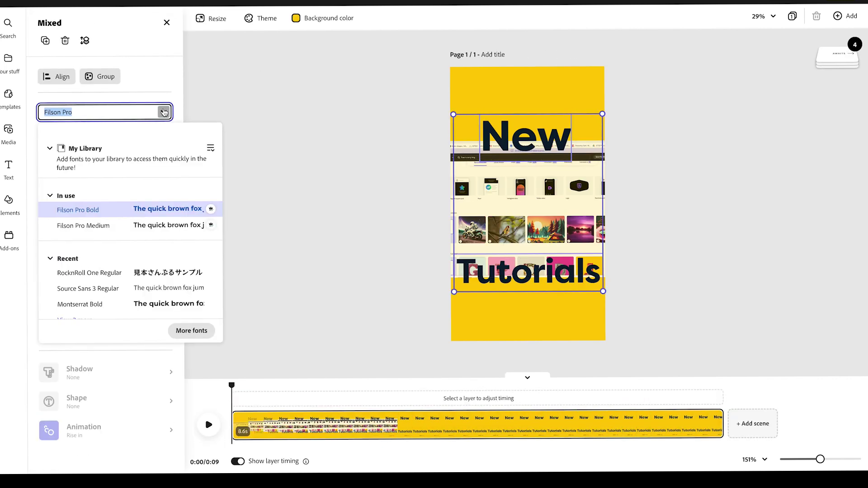
left_click(211, 151)
scroll(167, 224, "down", 5)
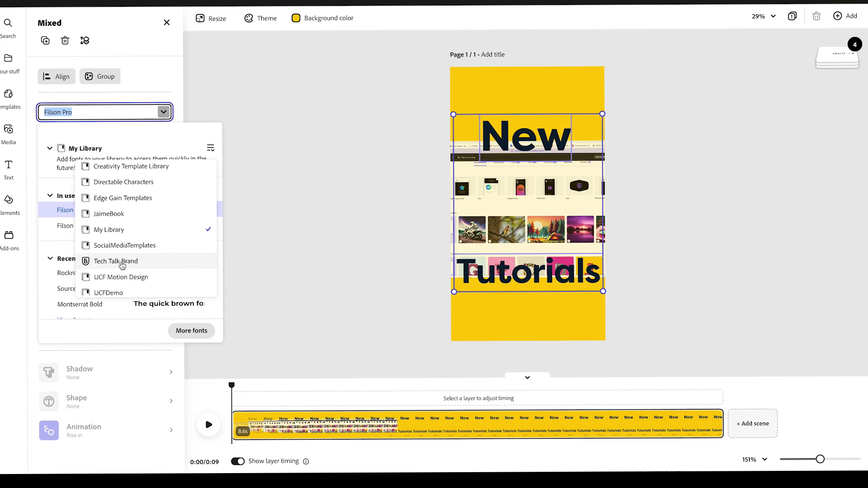
left_click(122, 265)
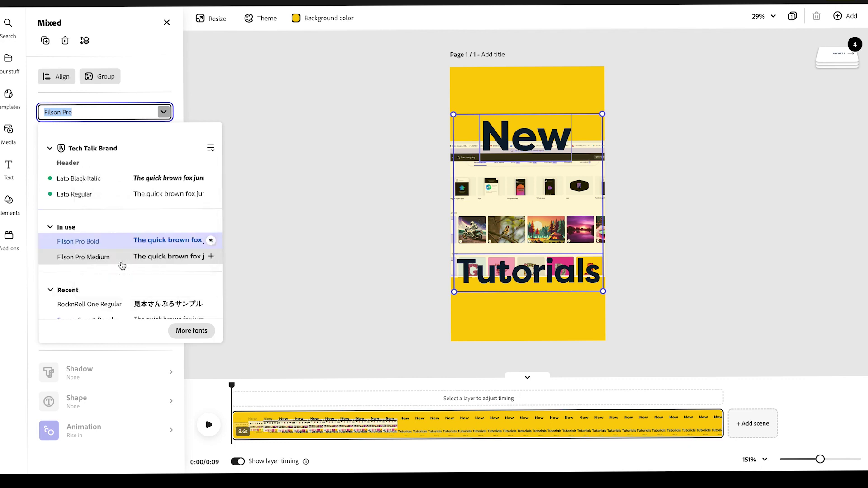
left_click(80, 179)
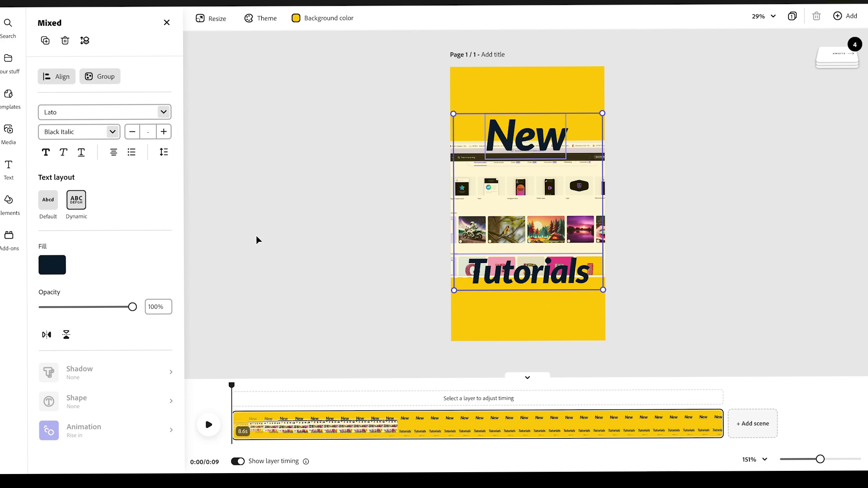
left_click(277, 204)
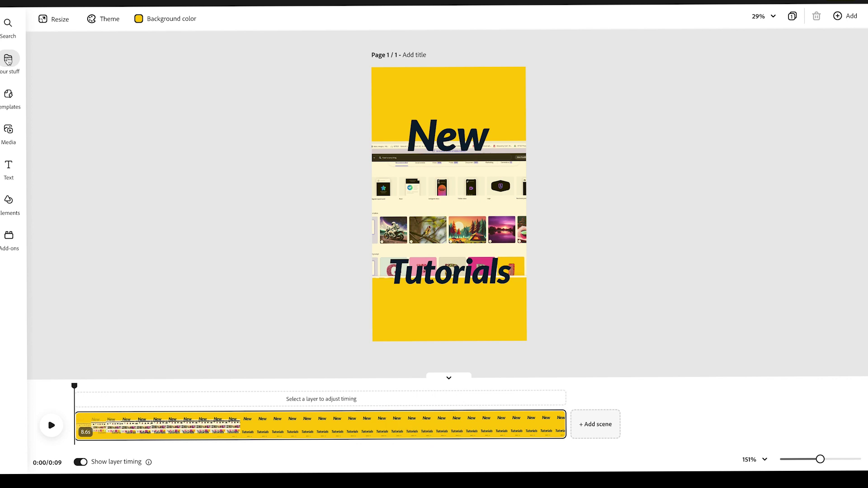
Place the TechLogo from the Tech Talk Brand library and shrink it into the top-right corner.
left_click(8, 60)
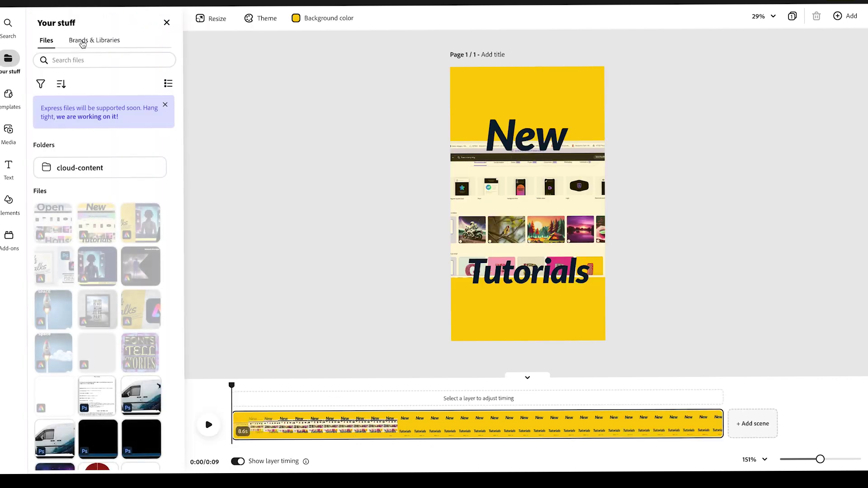
left_click(83, 43)
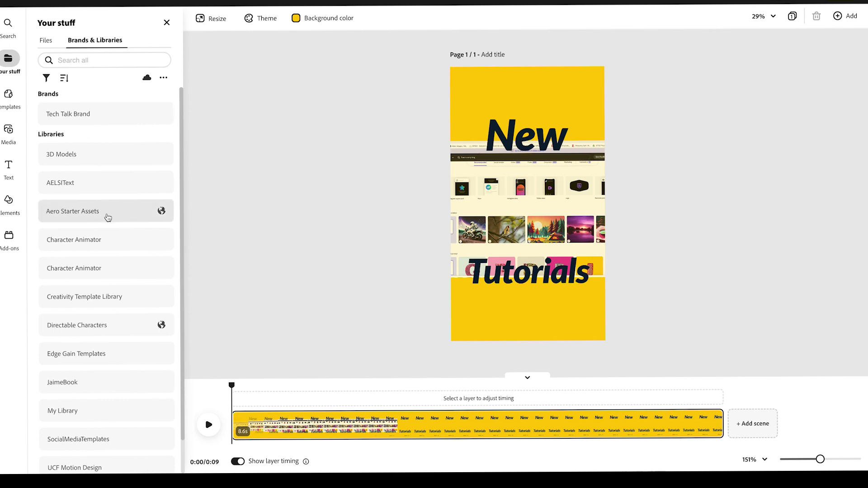
left_click(81, 118)
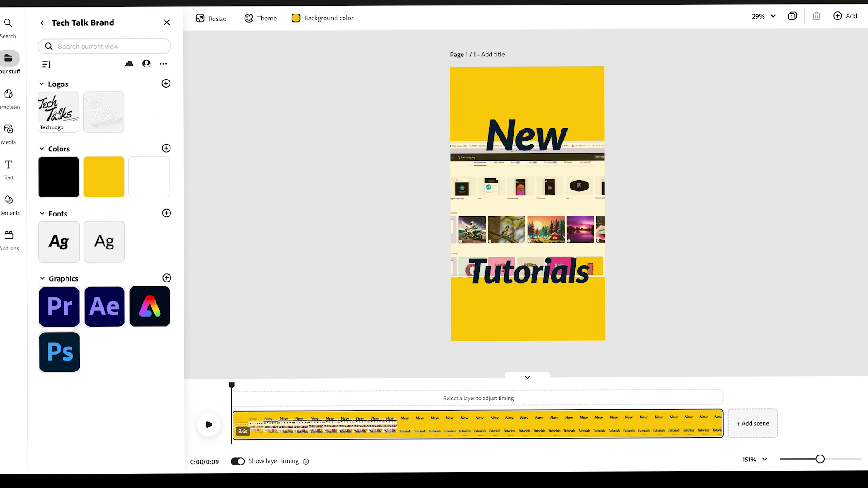
left_click_drag(54, 108, 527, 98)
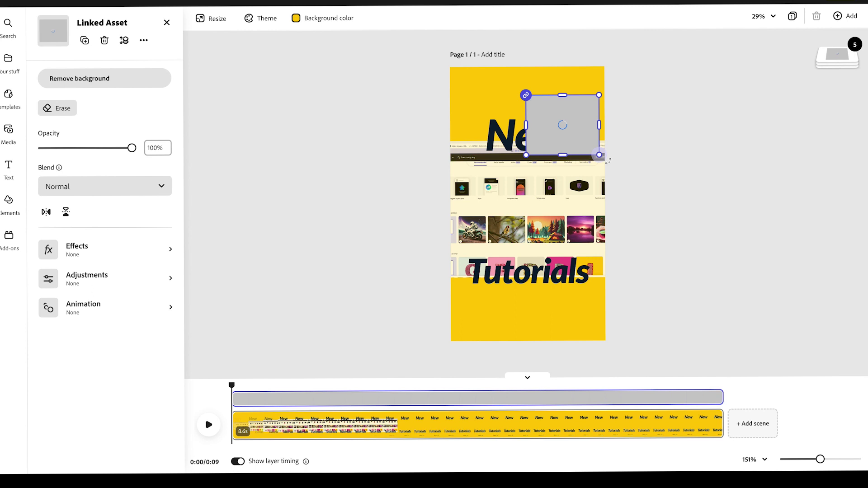
left_click_drag(599, 156, 577, 95)
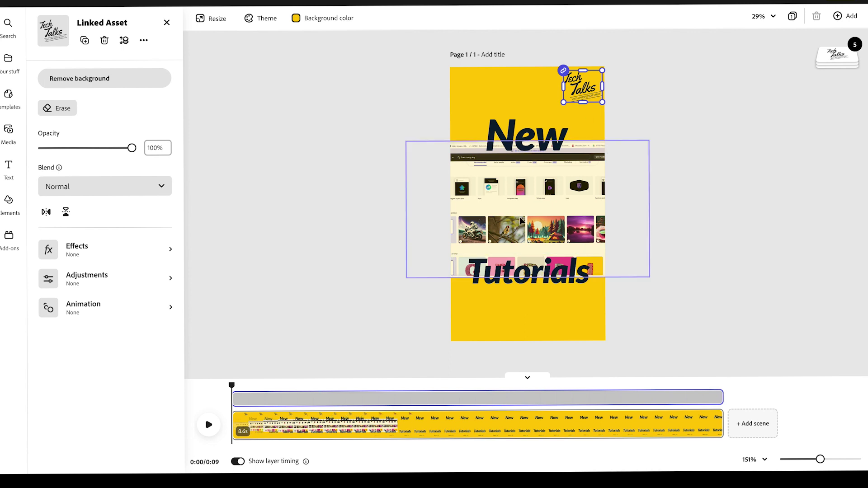
left_click_drag(233, 386, 457, 428)
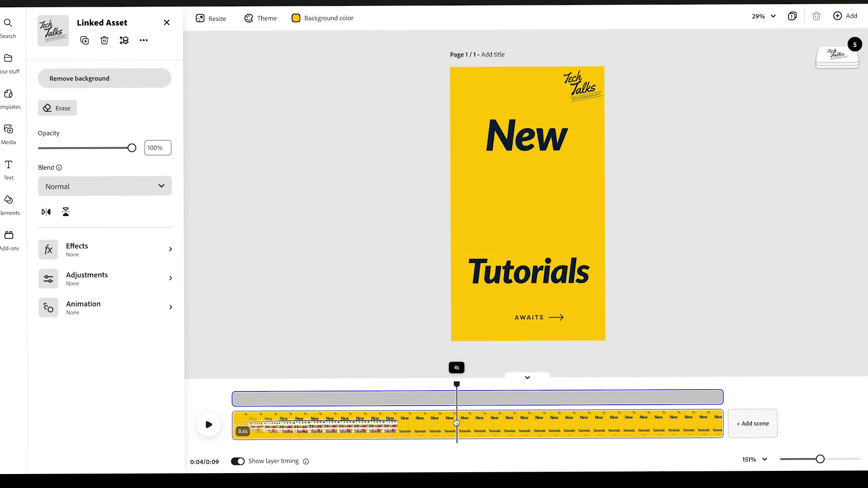
Stretch the screen recording video layer's timing bar to the end of the 8.6-second scene.
key("Escape")
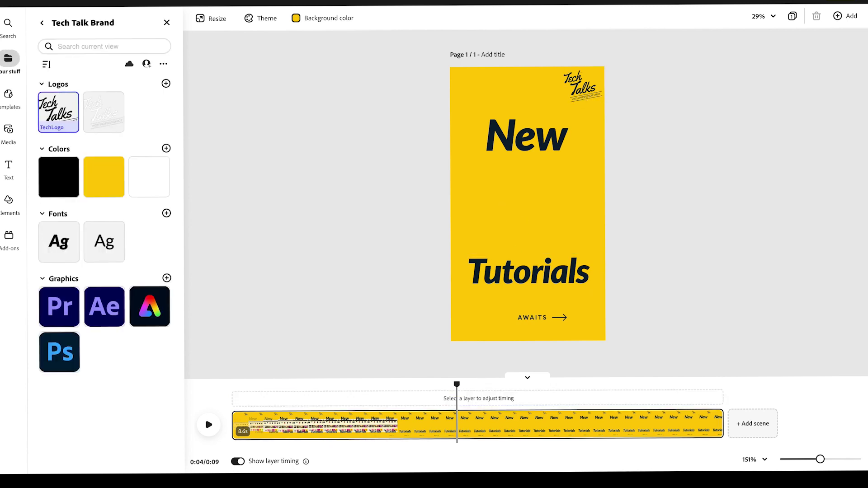
left_click_drag(457, 384, 387, 389)
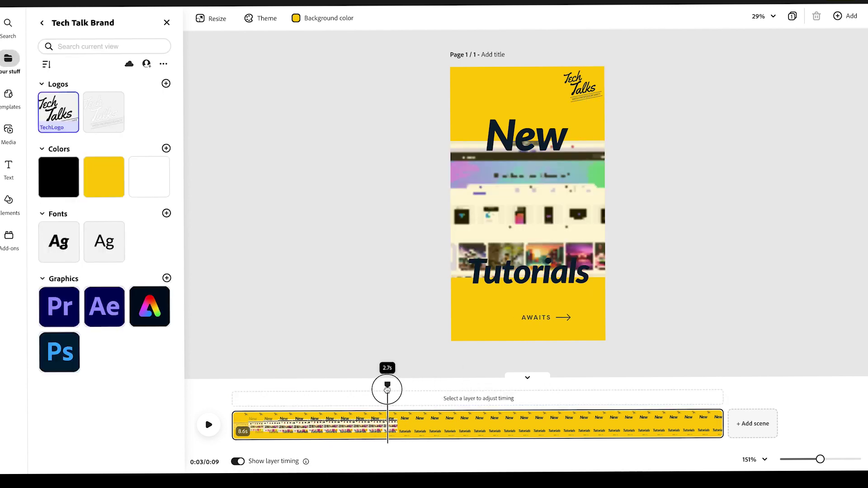
left_click(374, 432)
left_click(377, 429)
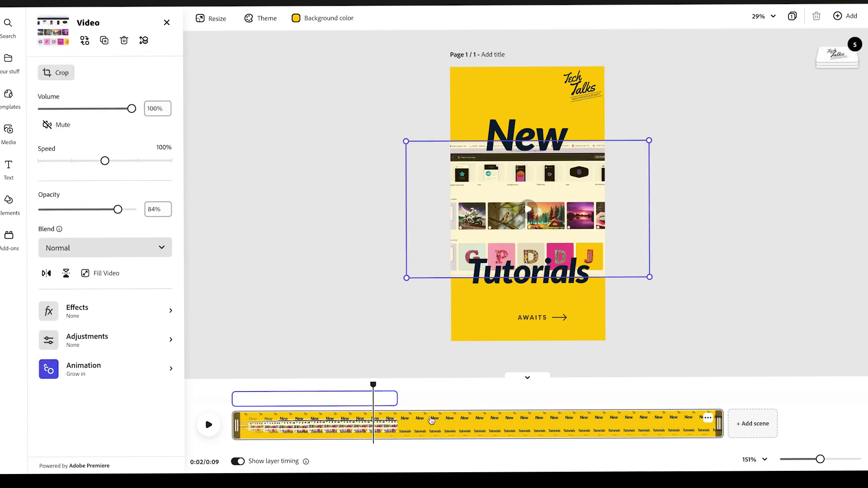
left_click_drag(393, 399, 724, 409)
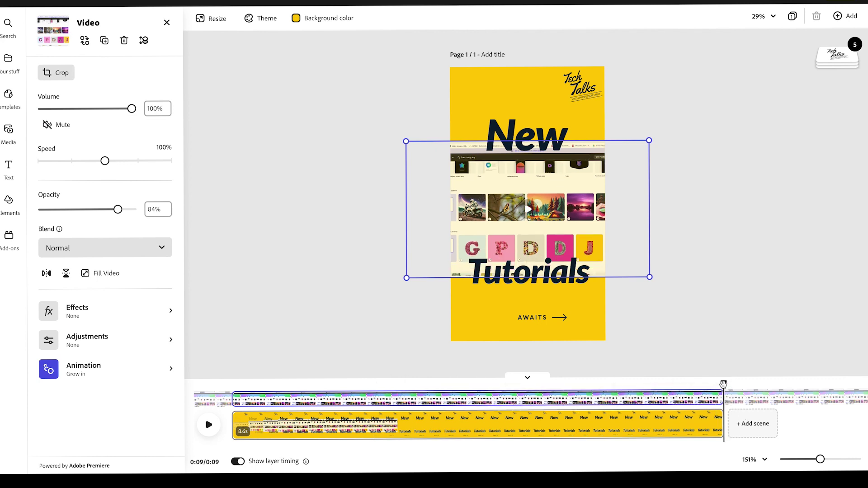
mouse_move(676, 423)
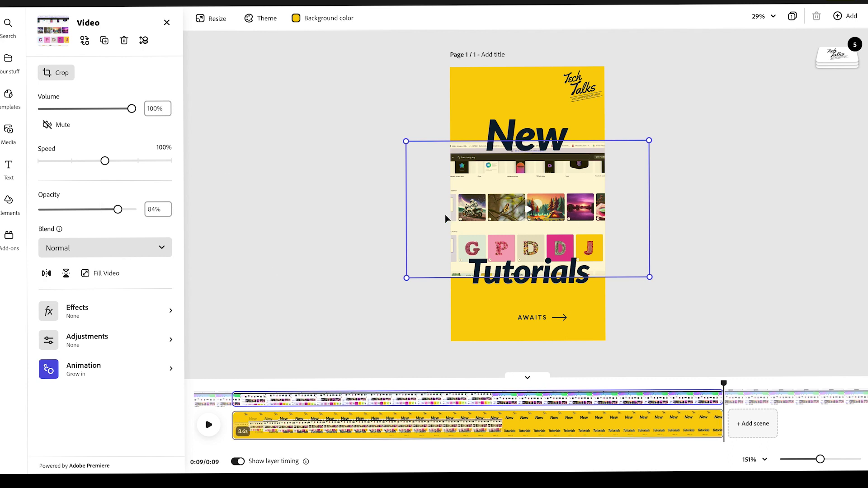
Nudge the AWAITS arrow group slightly right and select its text.
left_click(526, 317)
left_click_drag(521, 319, 524, 319)
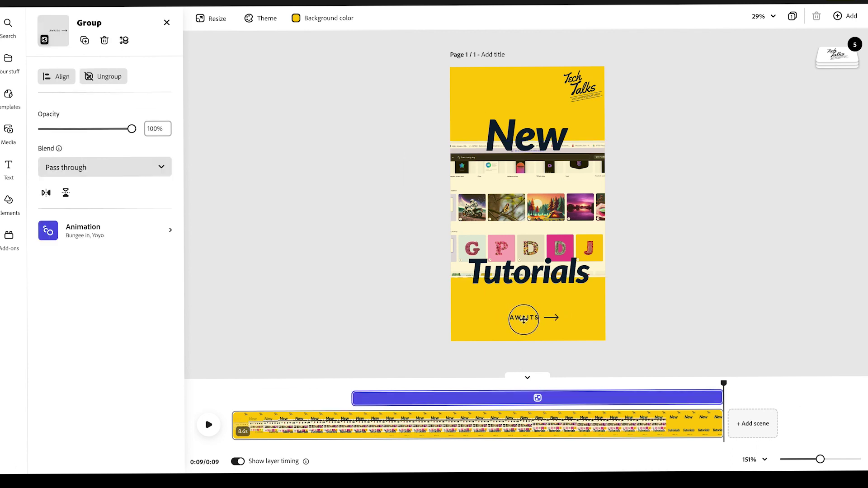
left_click(524, 319)
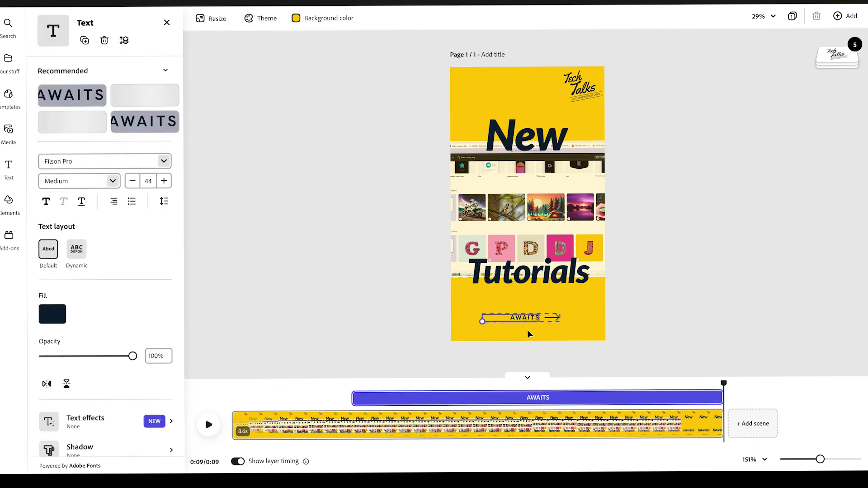
Show the AWAITS arrow group's Bungee in and Yoyo animation settings.
left_click(527, 329)
left_click(533, 319)
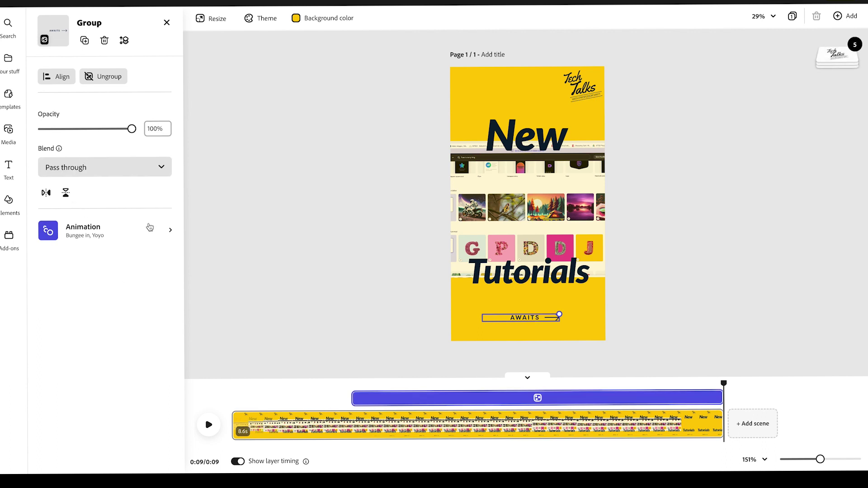
left_click(170, 233)
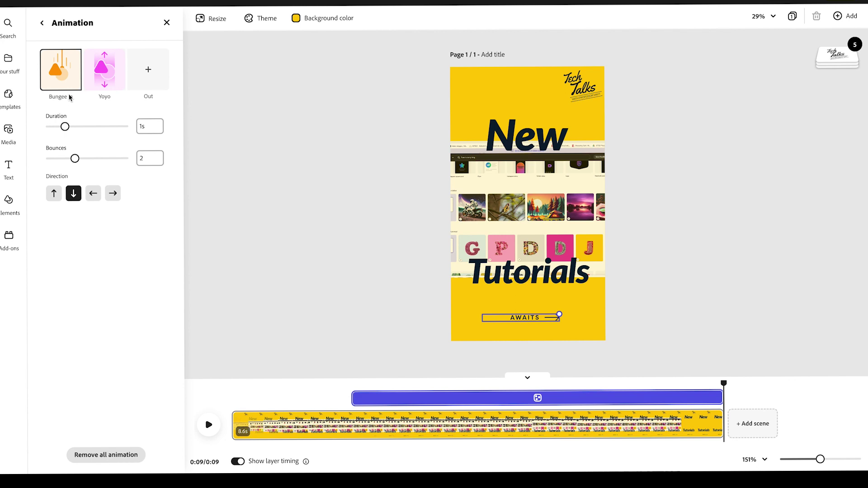
mouse_move(57, 92)
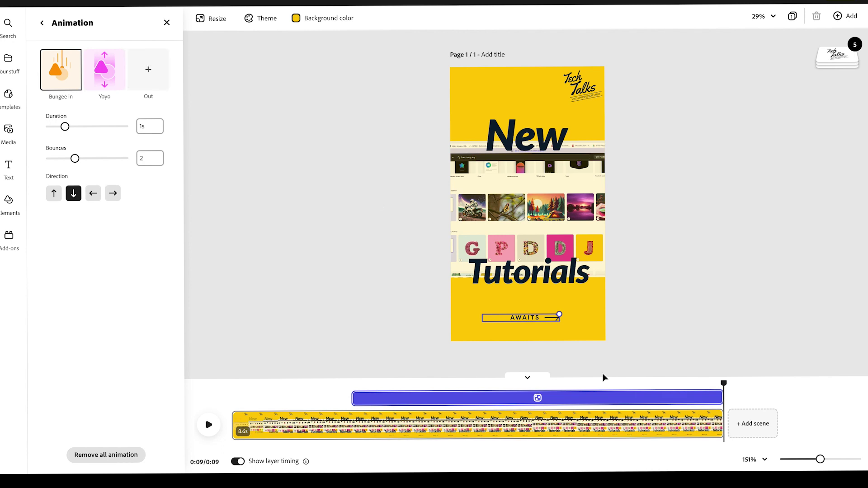
Preview the end of the reel and reselect the AWAITS arrow group.
left_click_drag(722, 383, 716, 410)
left_click(520, 319)
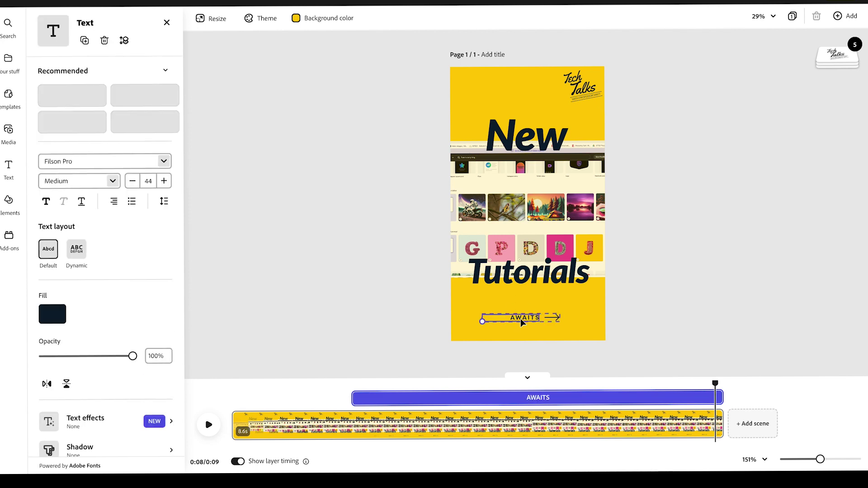
left_click(530, 342)
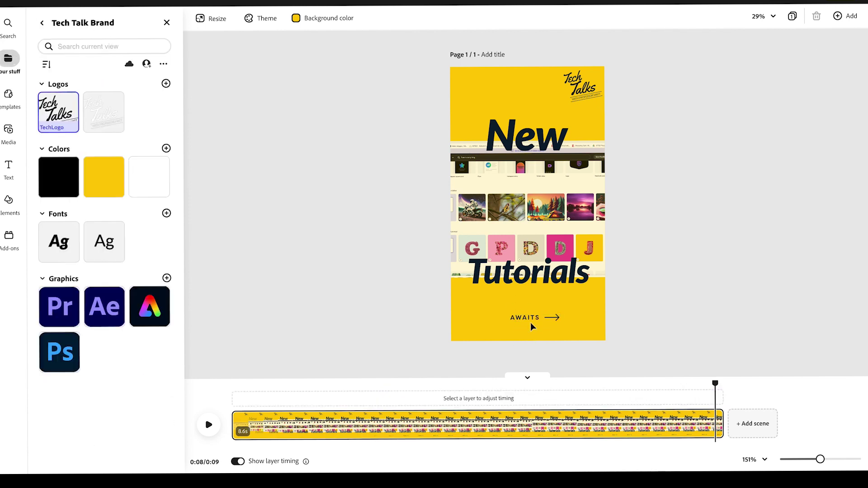
left_click(529, 319)
Give the AWAITS arrow an Energetic Slide out exit animation and preview it from just before.
left_click(157, 231)
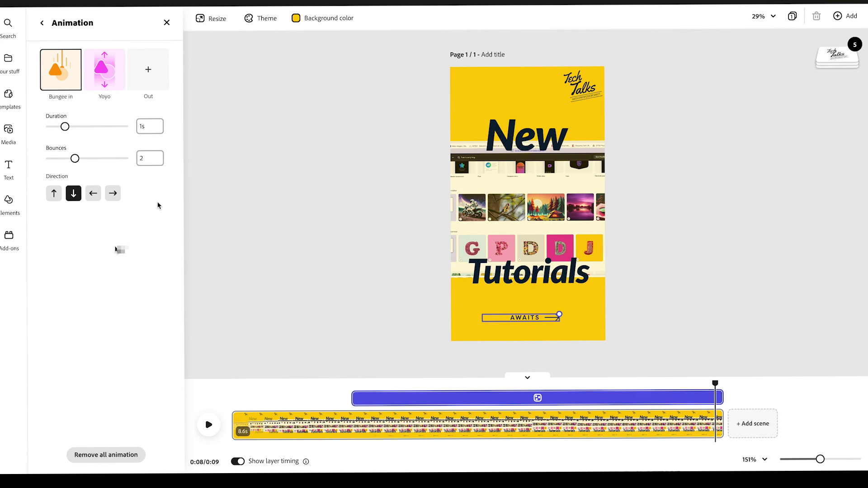
left_click(149, 69)
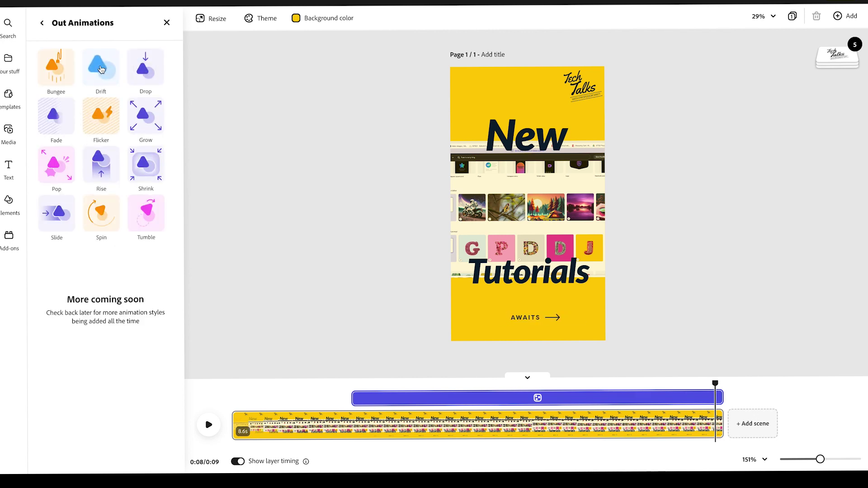
left_click(63, 230)
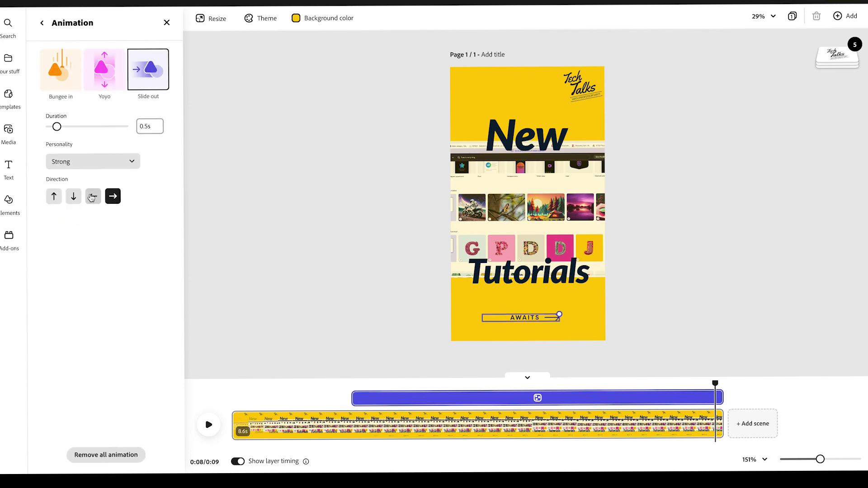
left_click(107, 168)
left_click(85, 239)
left_click_drag(715, 383, 688, 383)
left_click(209, 425)
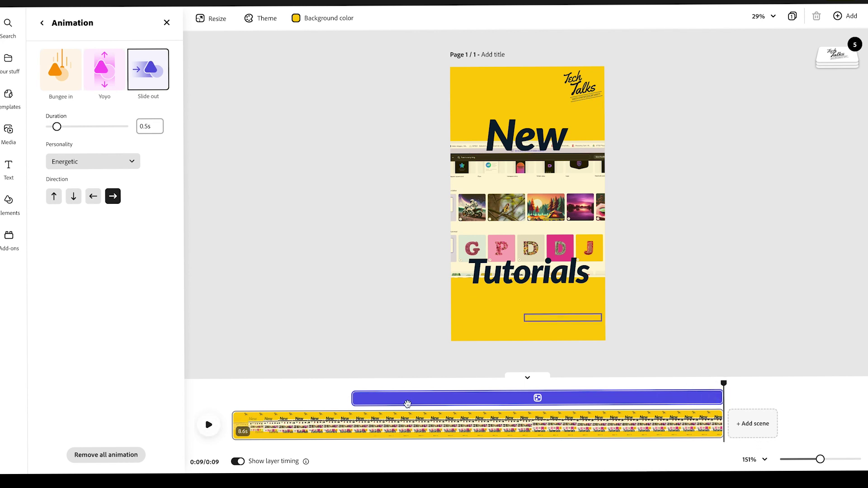
Select the screen recording video at 0:04, toggle its mute, and play briefly.
left_click(495, 226)
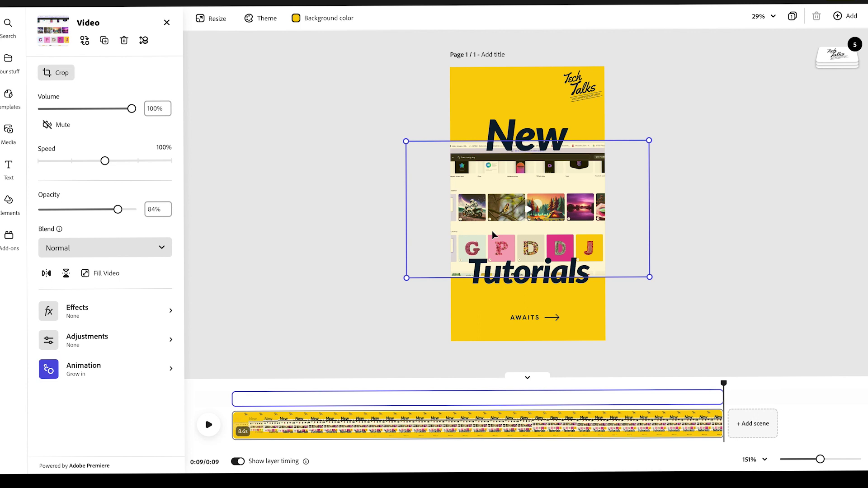
left_click(472, 403)
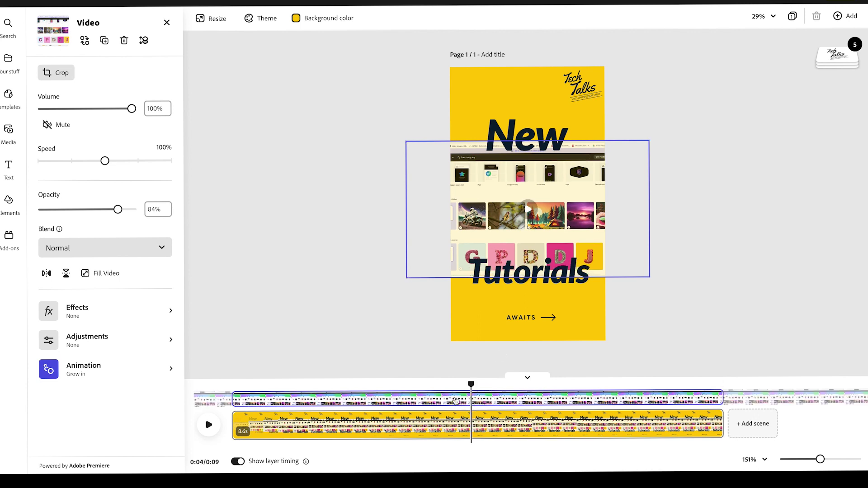
left_click(69, 130)
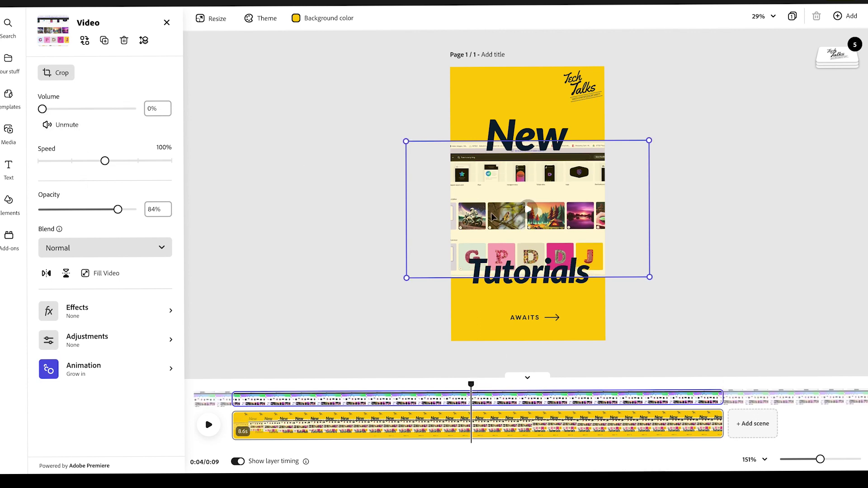
left_click(61, 125)
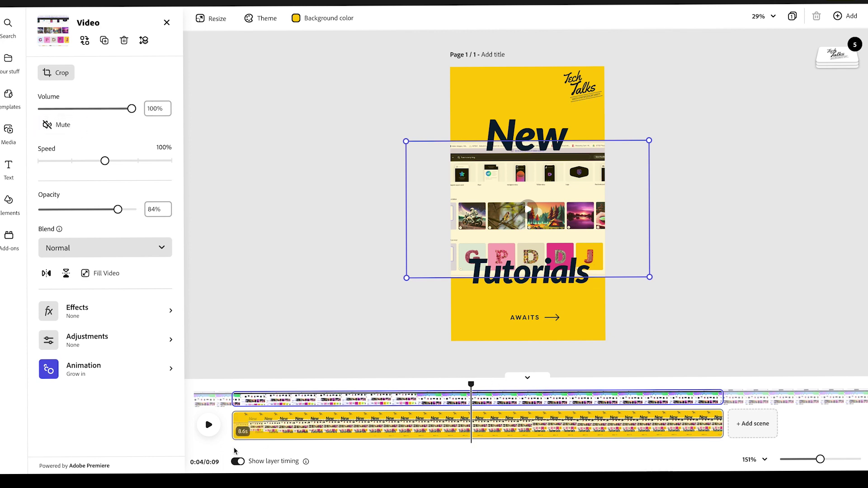
left_click(208, 425)
left_click(208, 425)
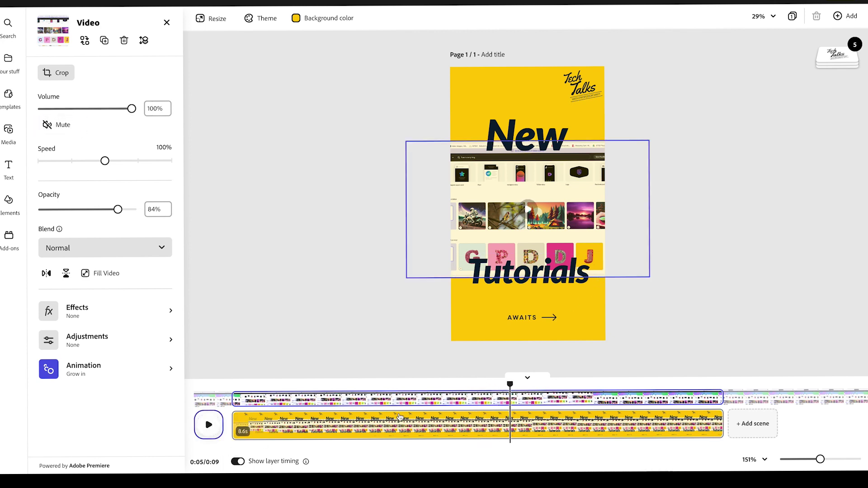
Mute the screen recording video to 0% volume and play the reel to confirm silence.
left_click(345, 428)
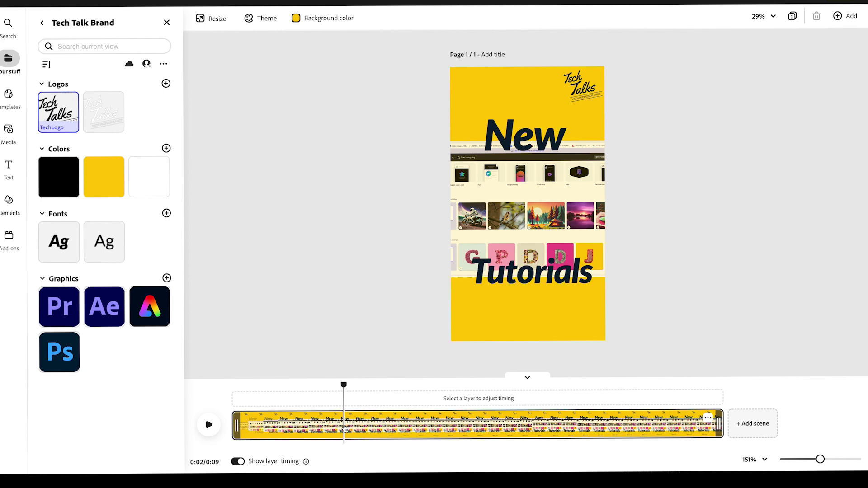
left_click(431, 218)
left_click(55, 127)
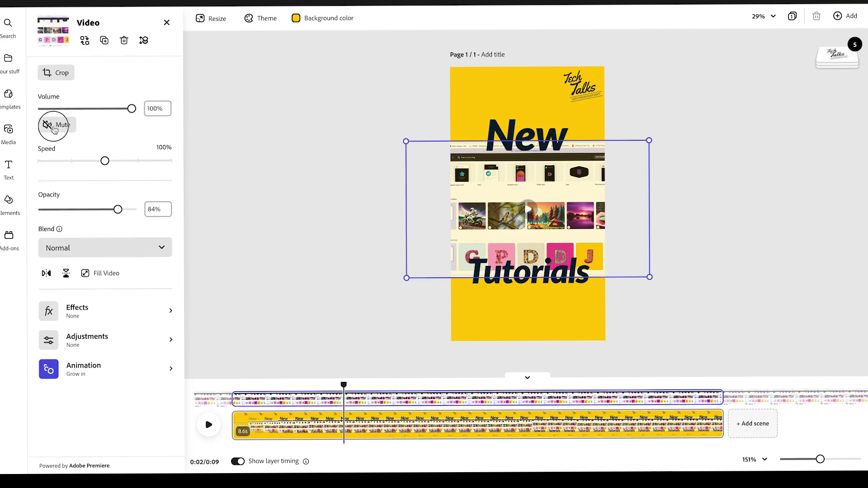
mouse_move(344, 385)
left_mouse_down()
mouse_move(403, 386)
mouse_move(357, 387)
left_mouse_up()
left_click(210, 428)
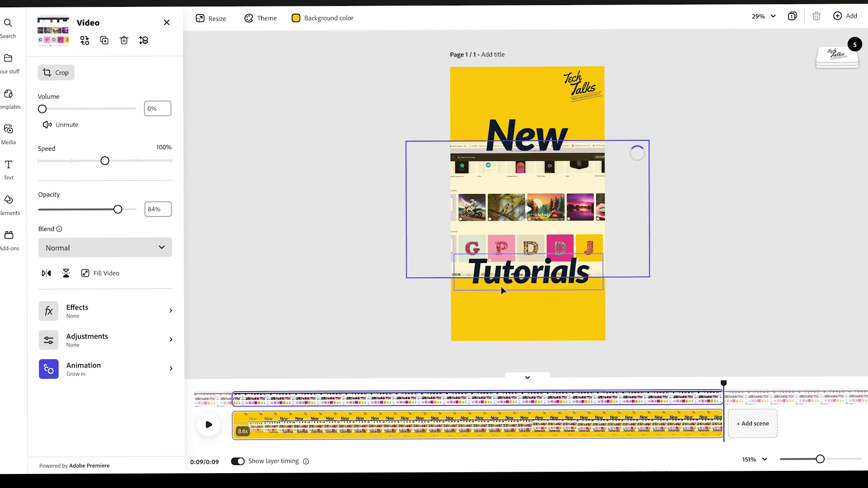
left_click(533, 143)
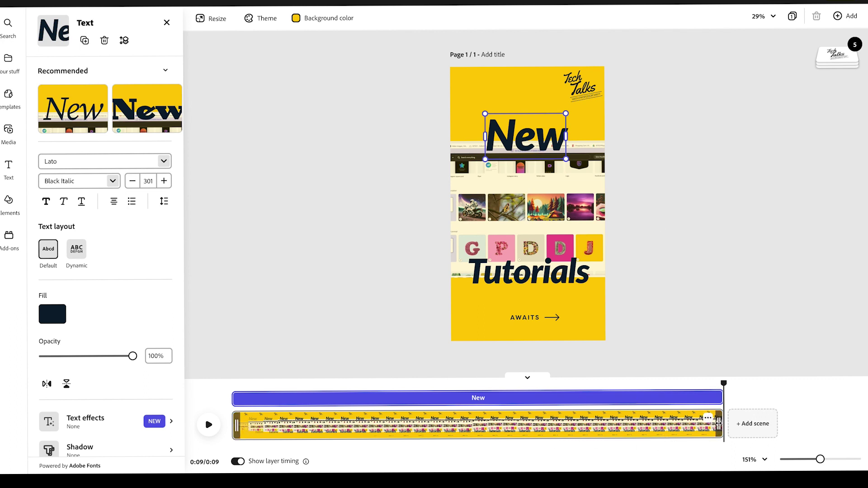
Lengthen the scene to 9.6 seconds and zoom the timeline out to 87%.
left_click_drag(719, 422, 743, 421)
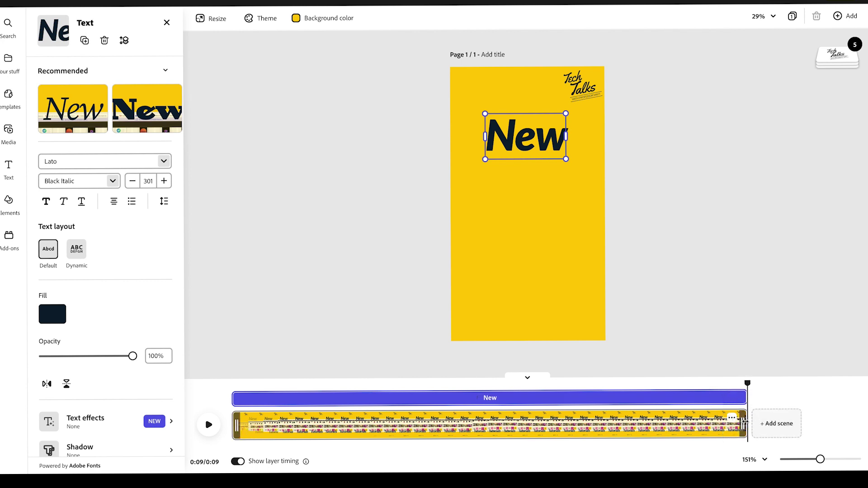
left_click_drag(747, 423, 776, 425)
left_click_drag(821, 460, 805, 460)
Add a blank scene after the first, then delete that extra scene.
left_click(561, 429)
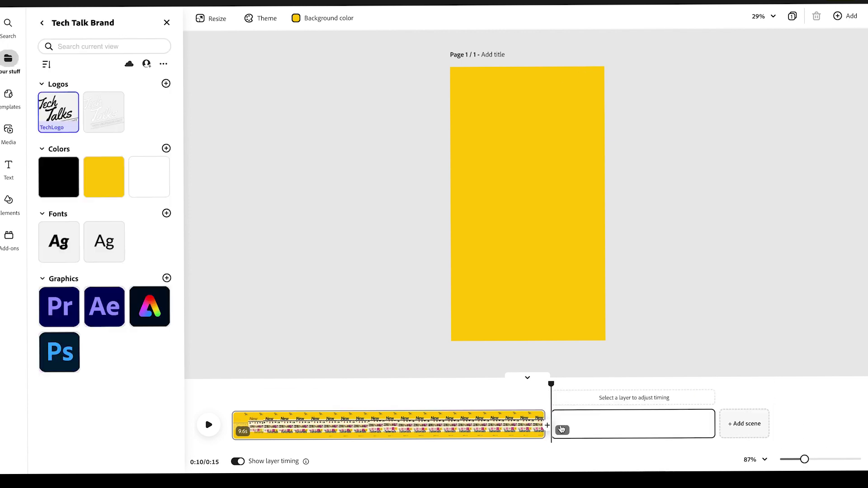
mouse_move(550, 384)
left_mouse_down()
mouse_move(641, 385)
mouse_move(549, 384)
left_mouse_up()
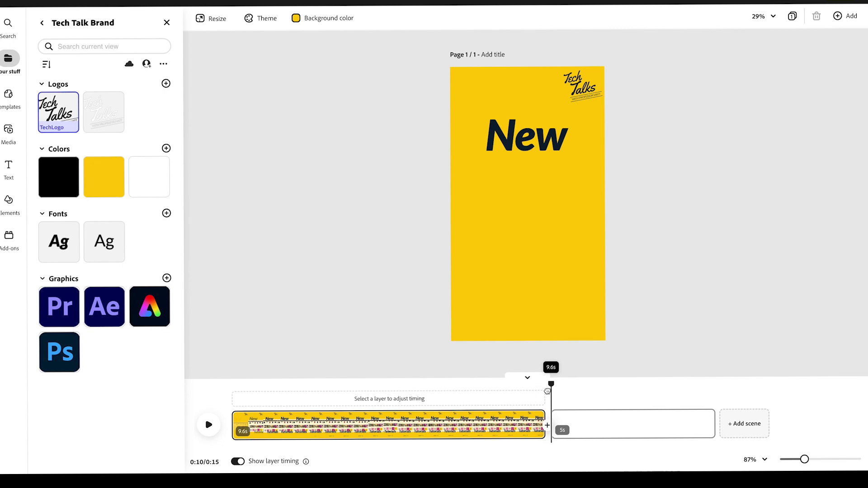
left_click(575, 429)
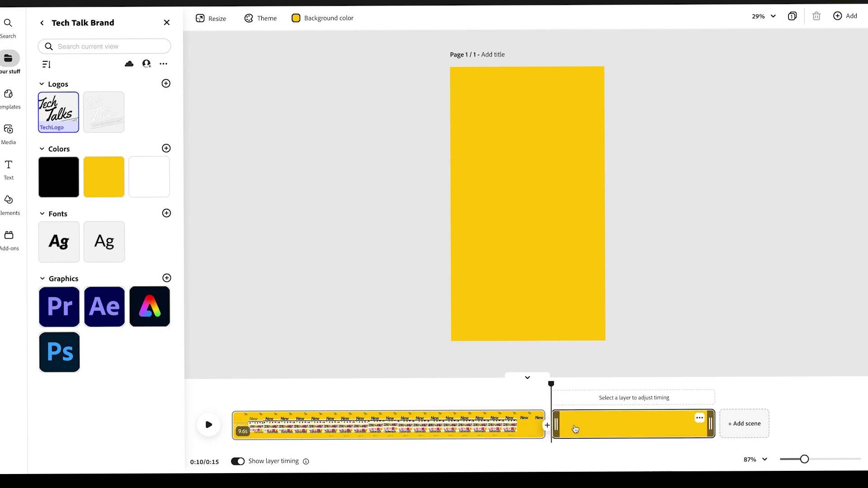
left_click(700, 418)
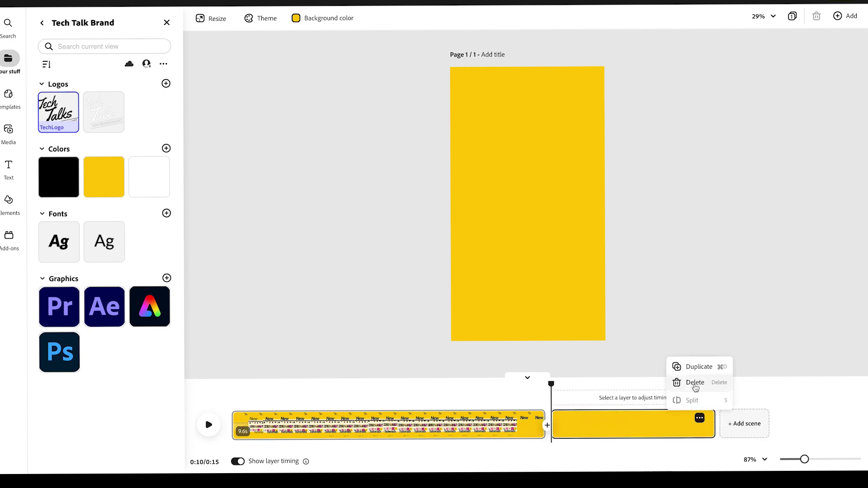
left_click(688, 384)
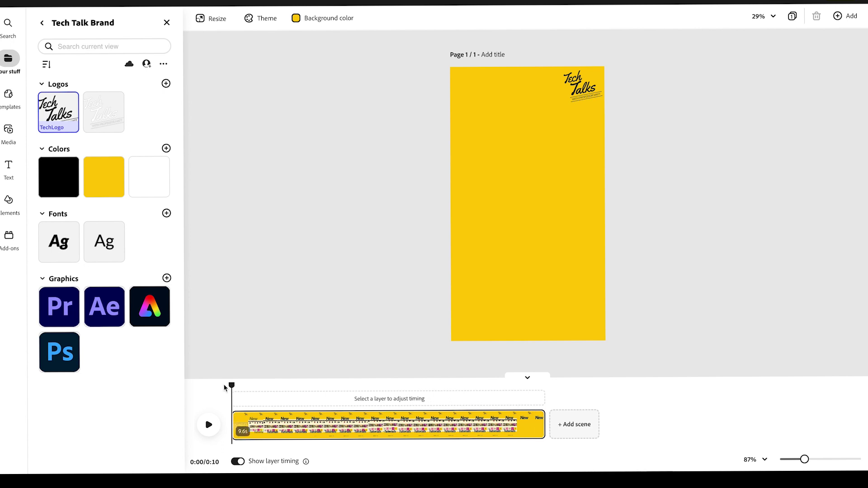
Extend the screen recording video layer to the end of the scene.
left_click_drag(232, 387, 429, 430)
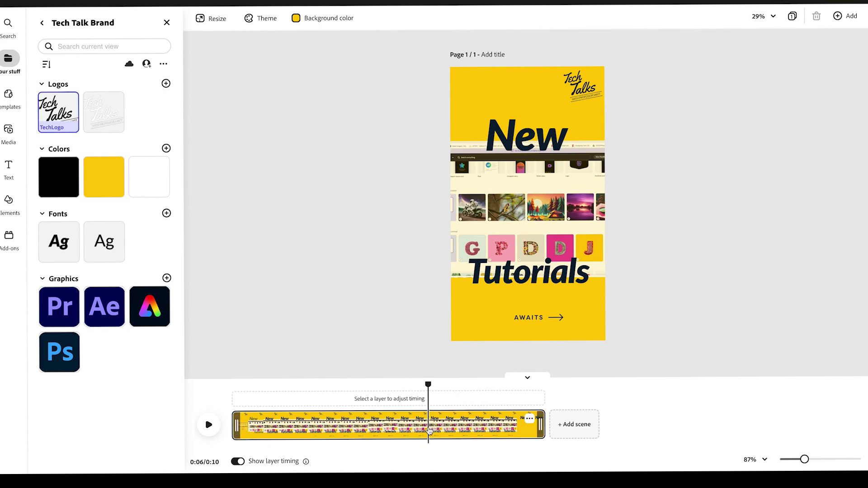
left_click(506, 201)
left_click_drag(511, 399, 545, 399)
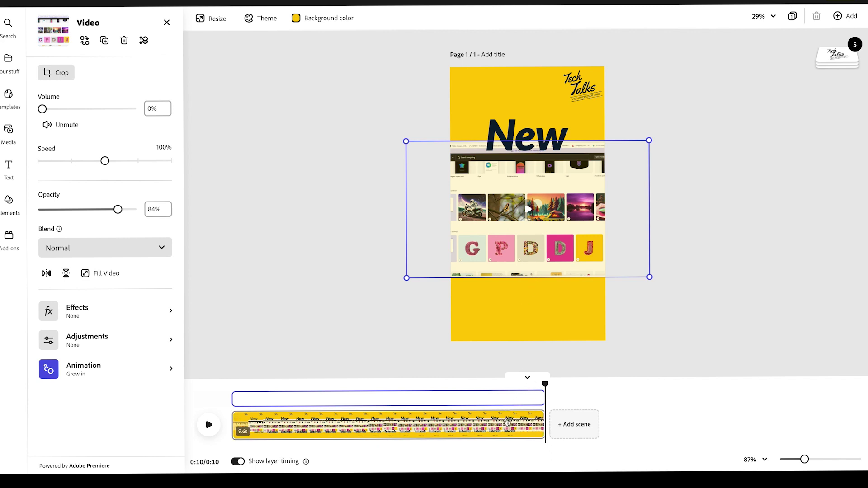
Extend the Tutorials text layer to the scene end, then show download resolutions.
left_click_drag(546, 385, 493, 385)
left_click(551, 271)
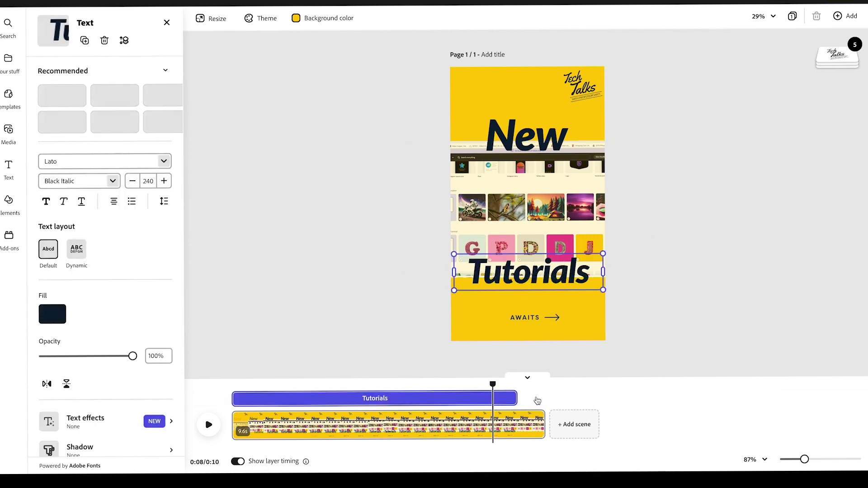
left_click_drag(517, 398, 504, 384)
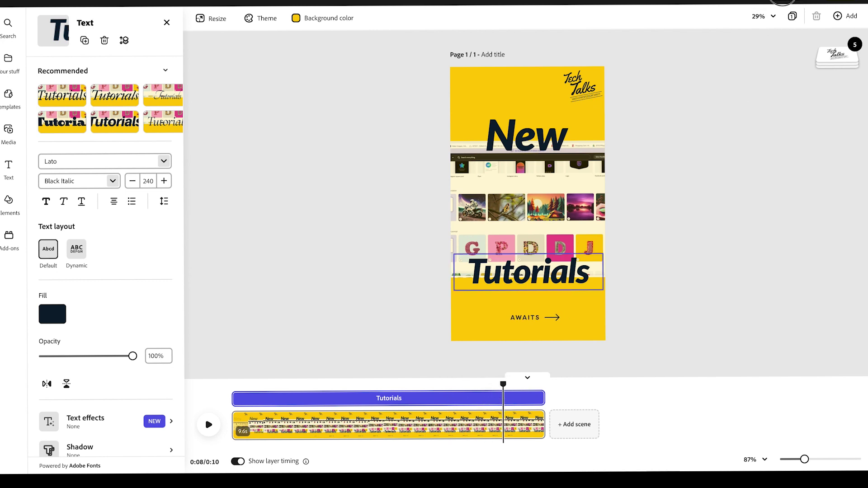
left_click(782, 1)
left_click(722, 119)
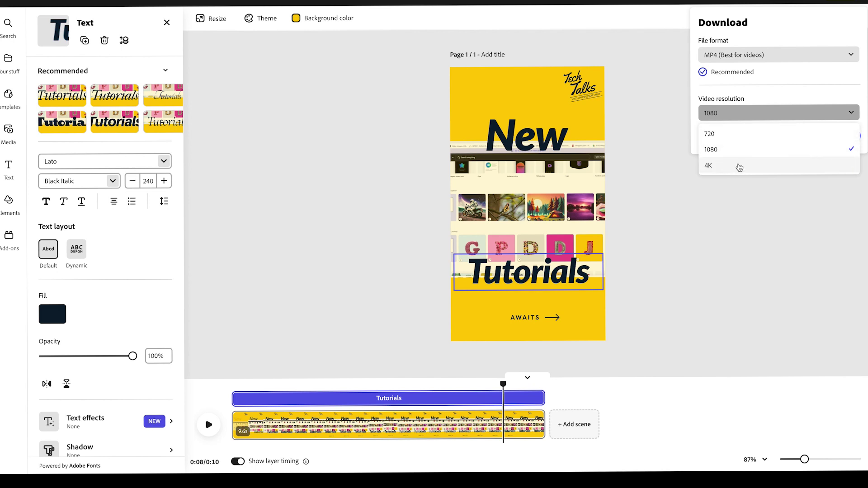
Download the design as a PNG, then start a 1080 MP4 download of the reel.
left_click(750, 57)
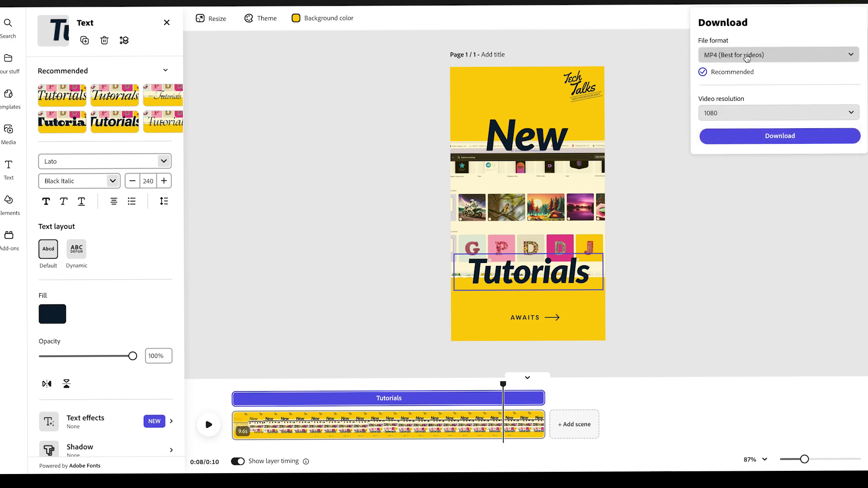
left_click(741, 56)
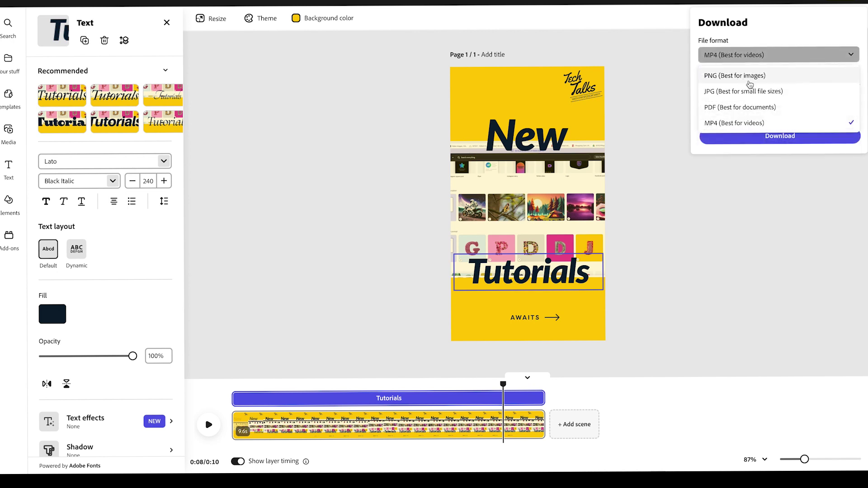
left_click(731, 76)
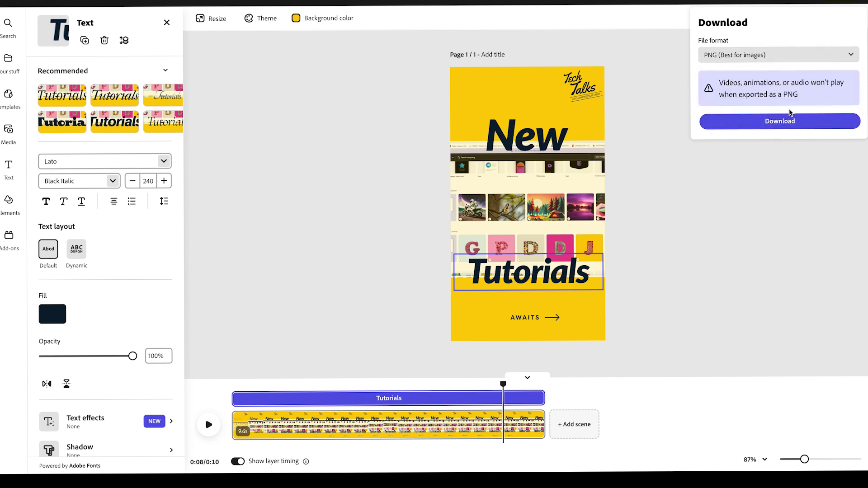
left_click(786, 127)
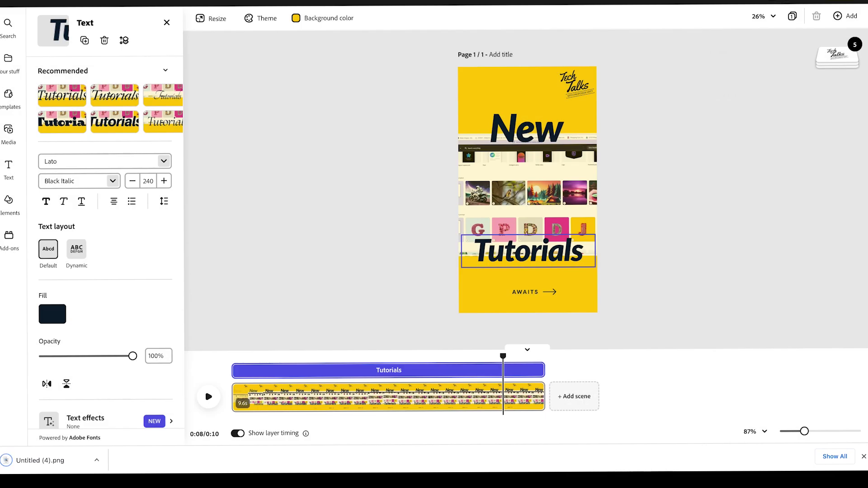
left_click(775, 10)
left_click(744, 136)
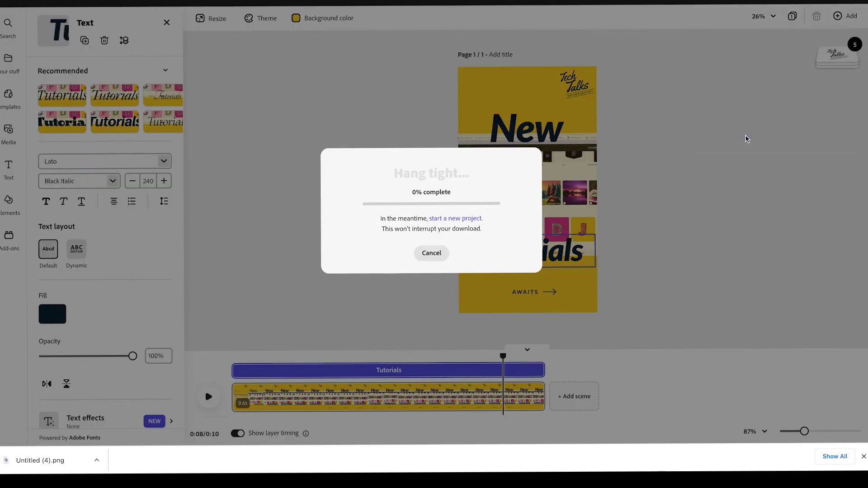